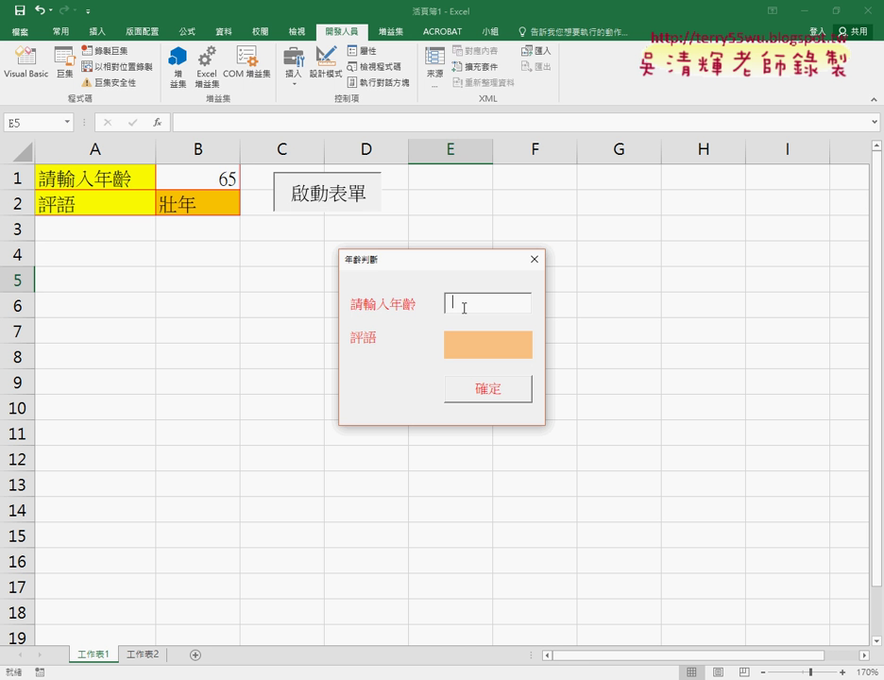
Enter 25 in the 請輸入年齡 field of the 年齡判斷 form.
{"action": "type", "text": "25"}
Search Google for 'ASCII' in a new Chrome tab.
{"action": "mouse_move", "coordinate": [188, 672]}
{"action": "left_click", "coordinate": [188, 631]}
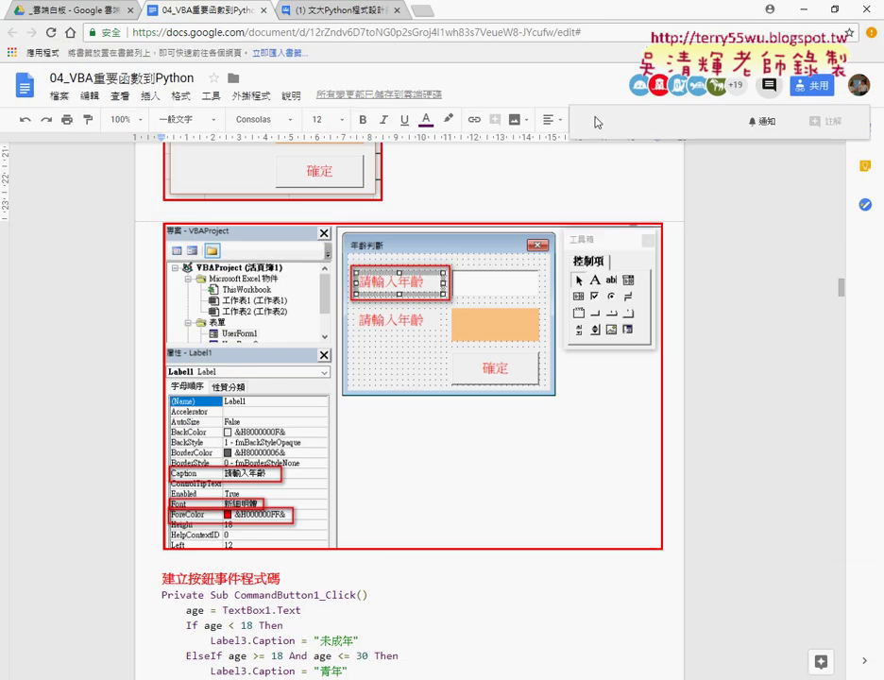
{"action": "left_click", "coordinate": [422, 10]}
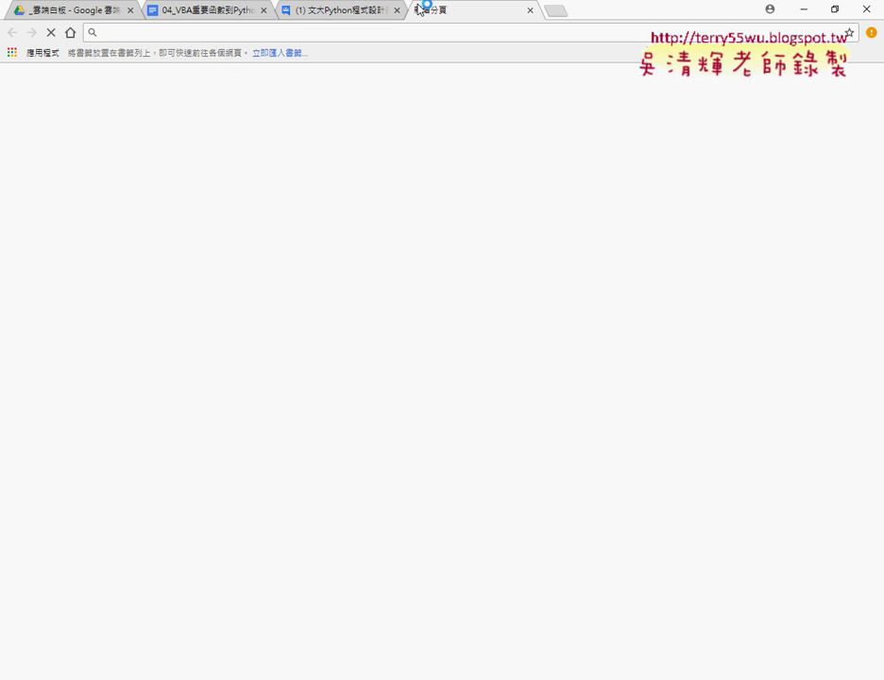
{"action": "type", "text": "AS"}
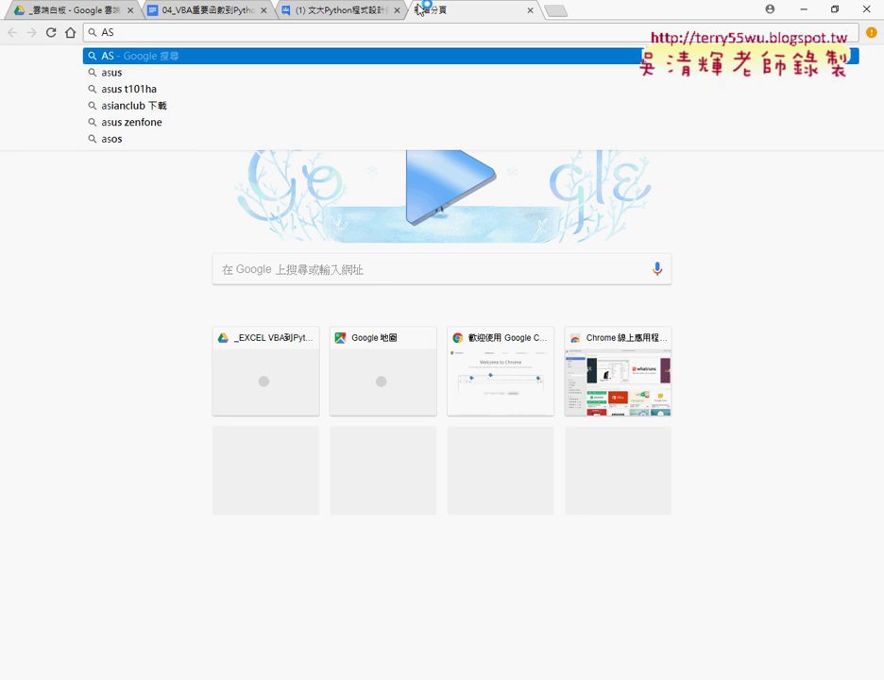
{"action": "type", "text": "CII"}
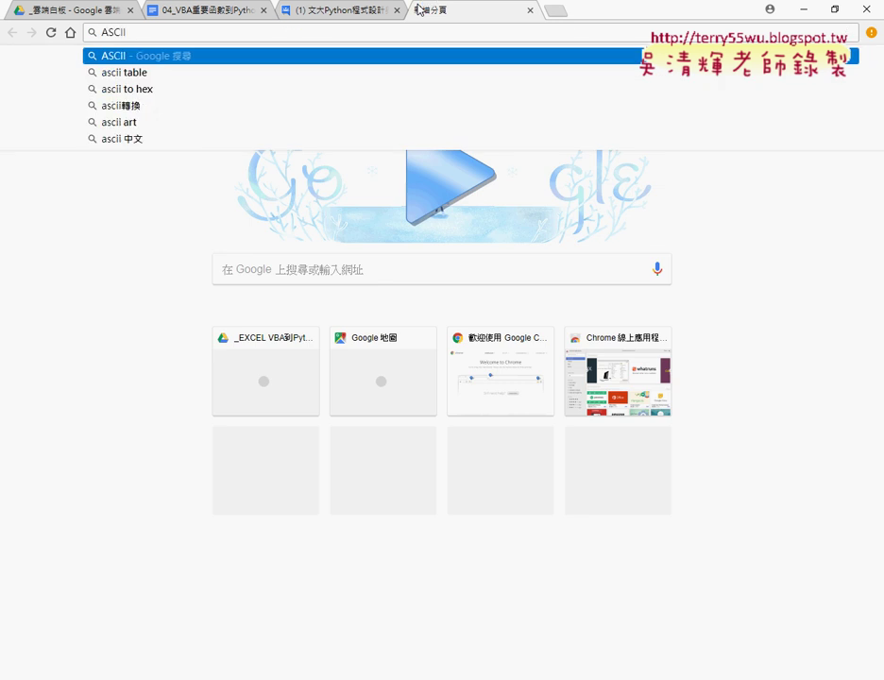
{"action": "key", "text": "Return"}
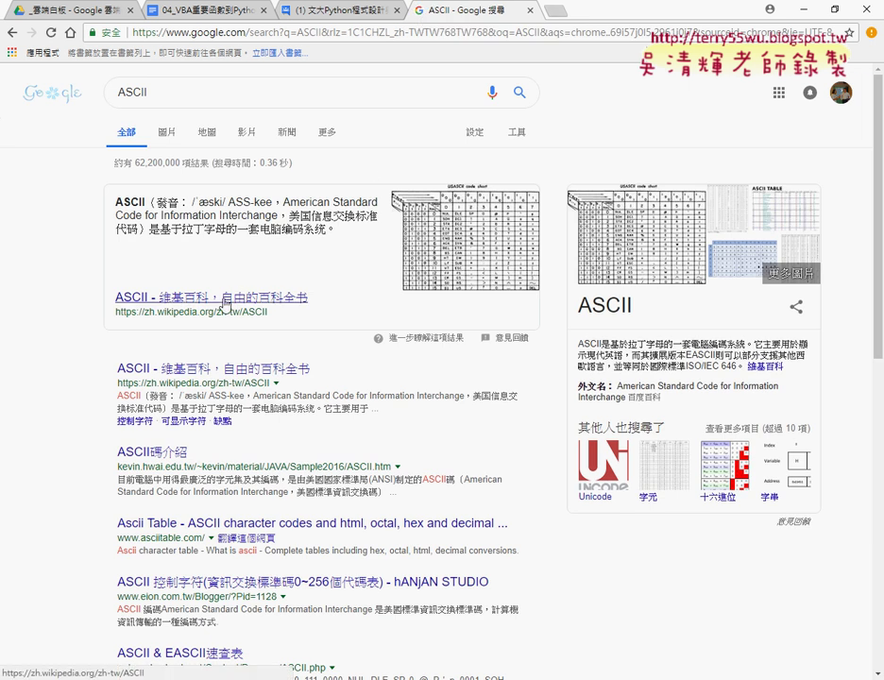
Open the Wikipedia ASCII article and highlight the CR row (13 / 0D) in the control-character table.
{"action": "left_click", "coordinate": [186, 298]}
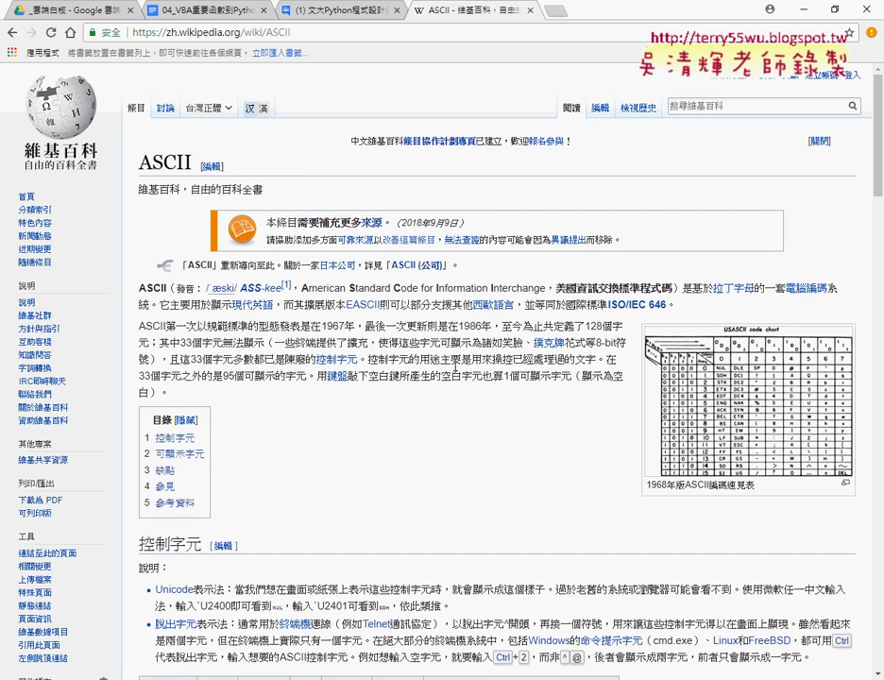
{"action": "scroll", "coordinate": [457, 368], "scroll_direction": "down", "scroll_amount": 5}
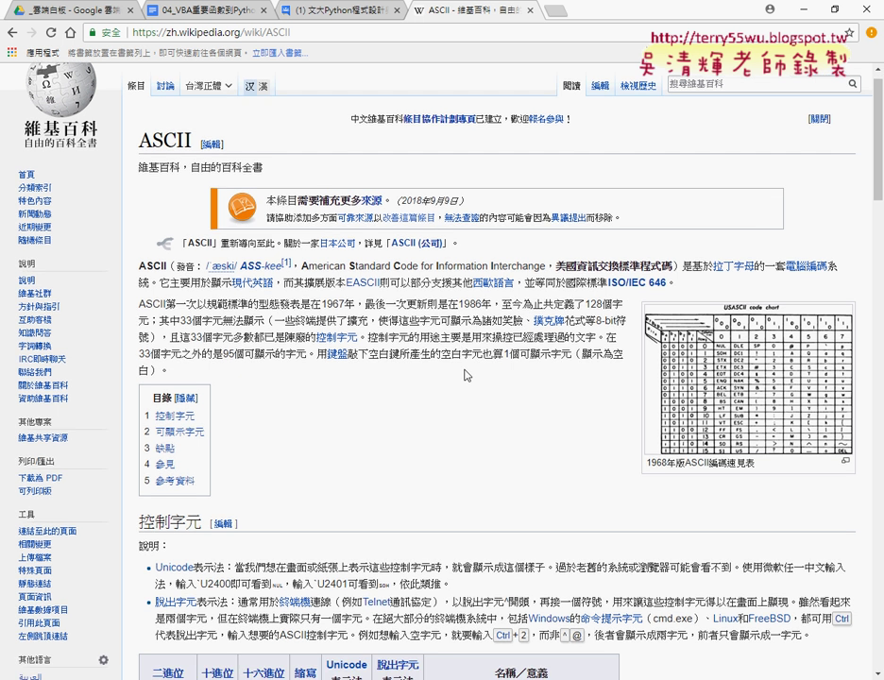
{"action": "scroll", "coordinate": [464, 375], "scroll_direction": "down", "scroll_amount": 1}
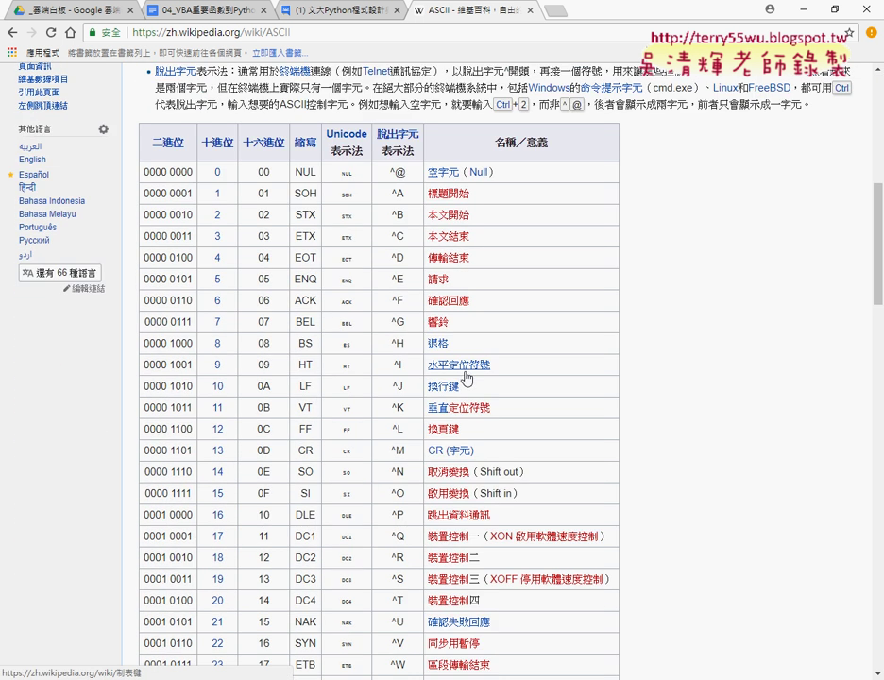
{"action": "left_click_drag", "start_coordinate": [215, 451], "coordinate": [498, 460]}
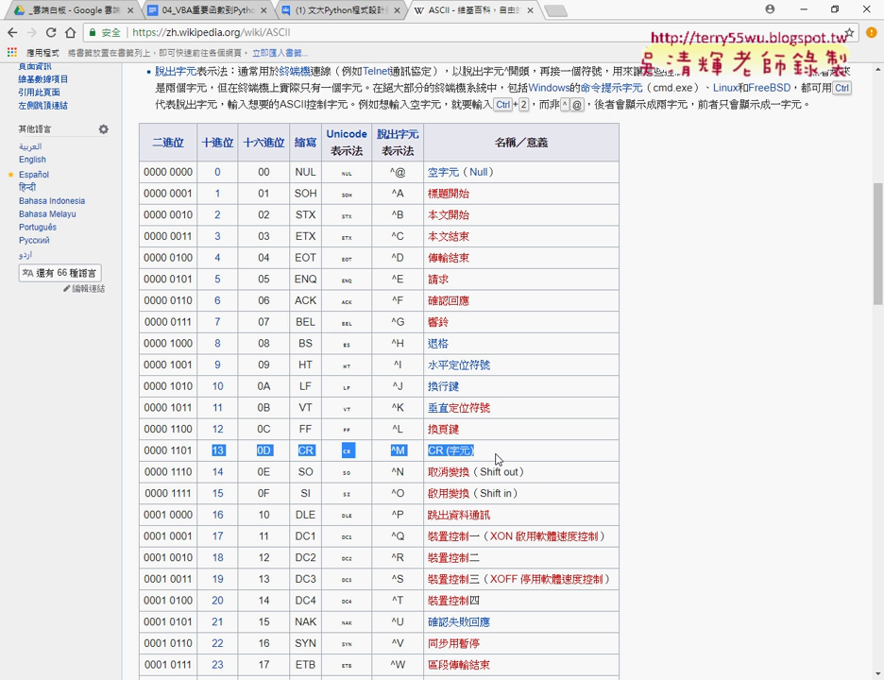
{"action": "left_click", "coordinate": [500, 458]}
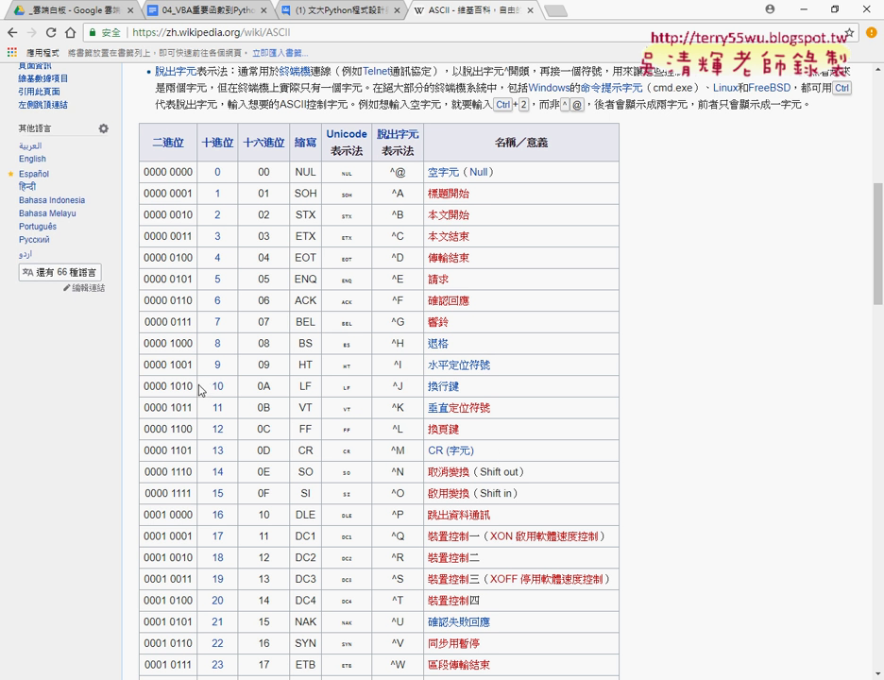
{"action": "left_click_drag", "start_coordinate": [199, 390], "coordinate": [452, 386]}
{"action": "left_click_drag", "start_coordinate": [199, 451], "coordinate": [493, 462]}
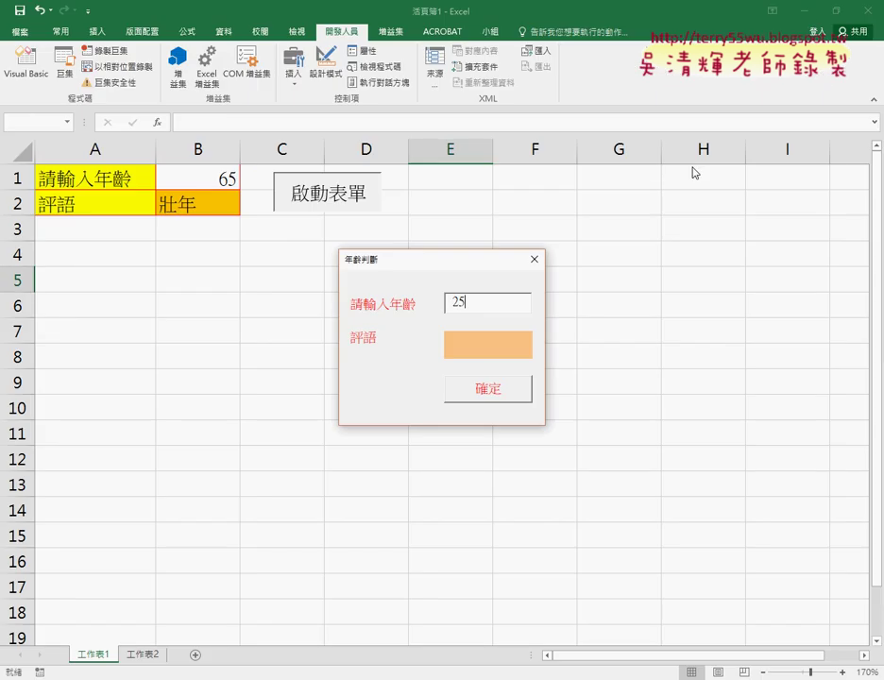
Break on 'If KeyCode = 13 Then' in the VBA editor and relaunch the form via 啟動表單.
{"action": "left_click", "coordinate": [535, 259]}
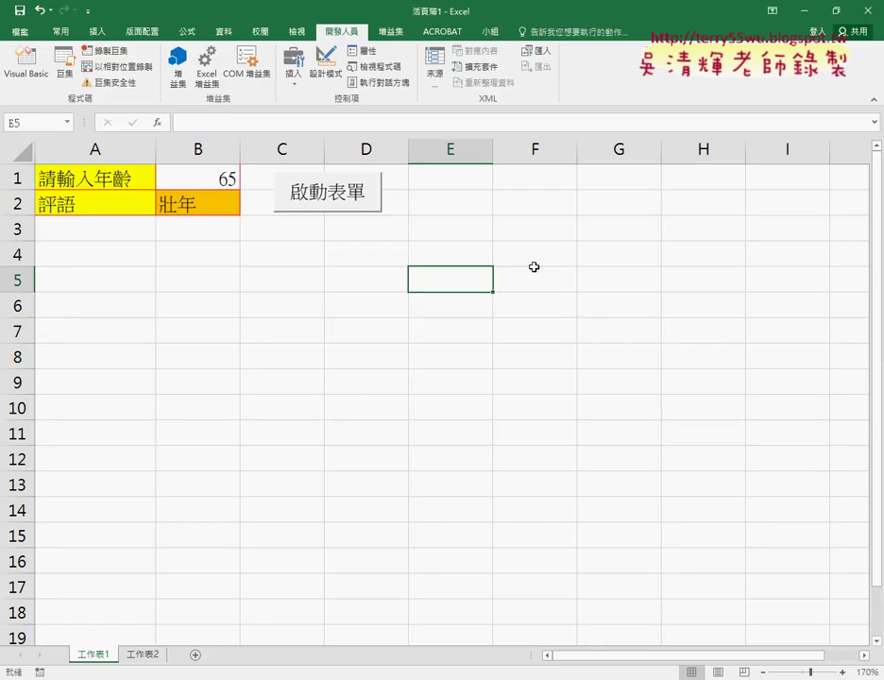
{"action": "left_click", "coordinate": [26, 59]}
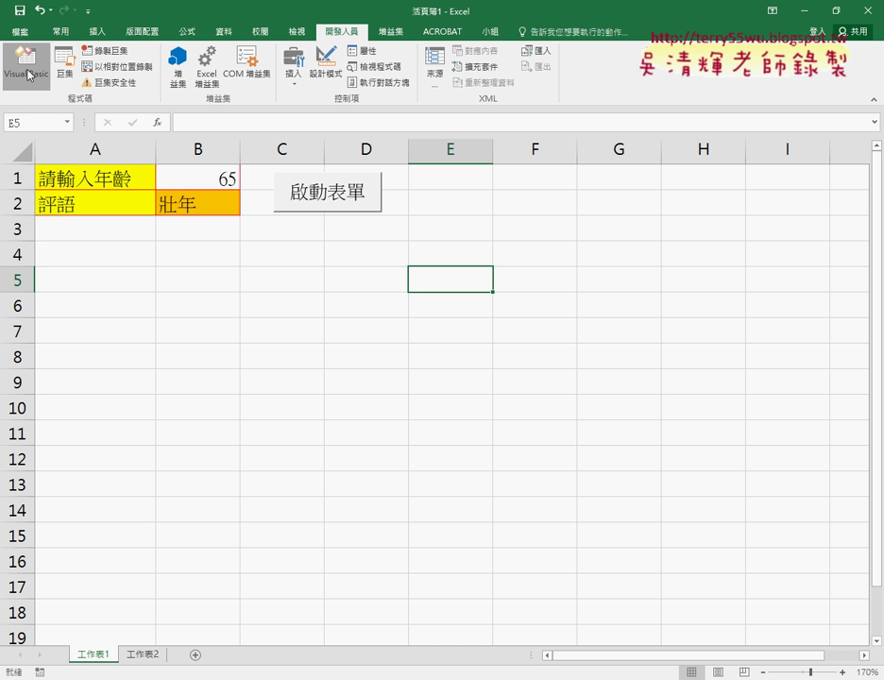
{"action": "double_click", "coordinate": [413, 244]}
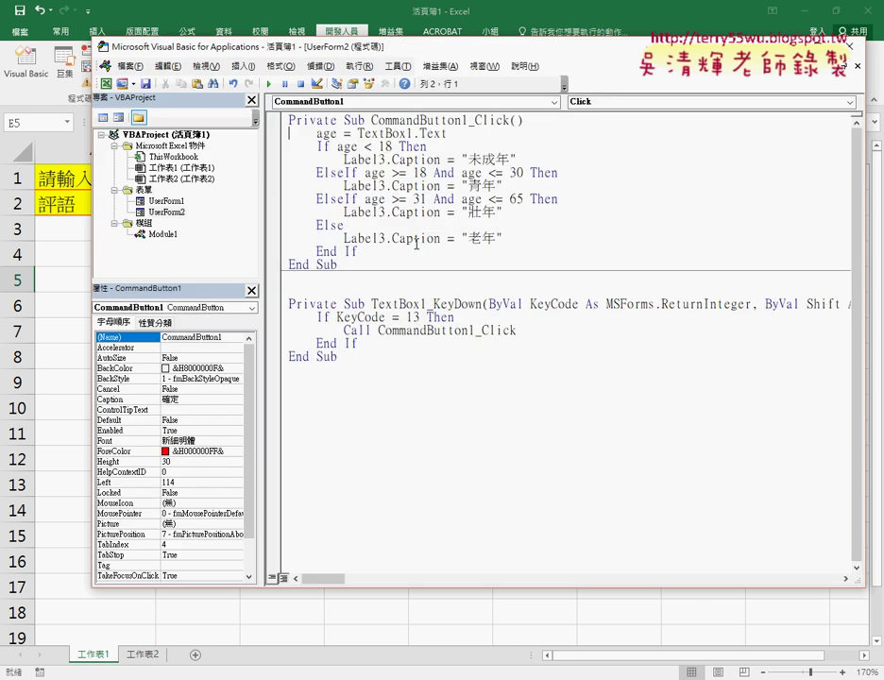
{"action": "left_click", "coordinate": [273, 317]}
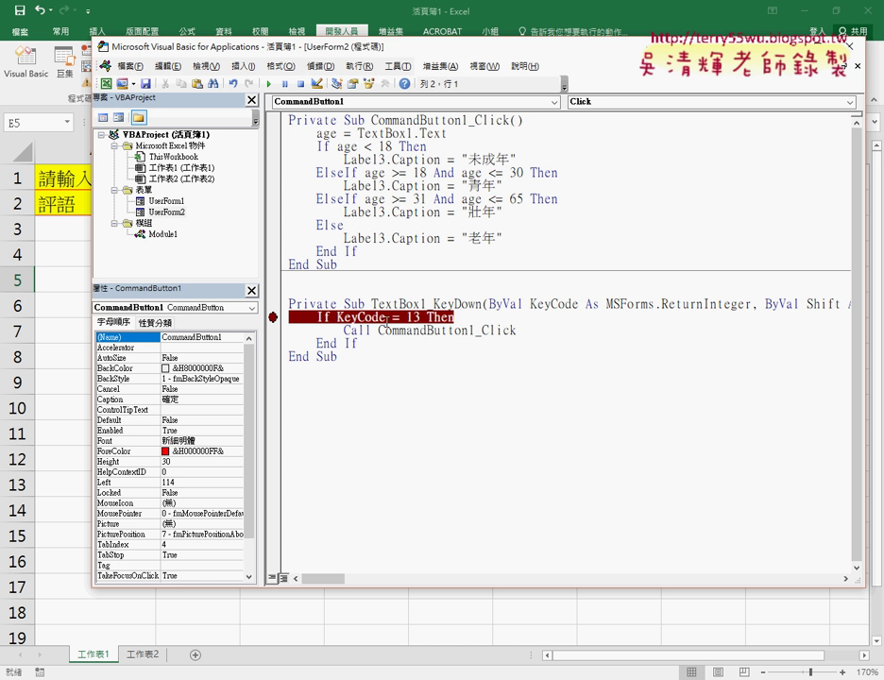
{"action": "left_click_drag", "start_coordinate": [406, 318], "coordinate": [421, 318]}
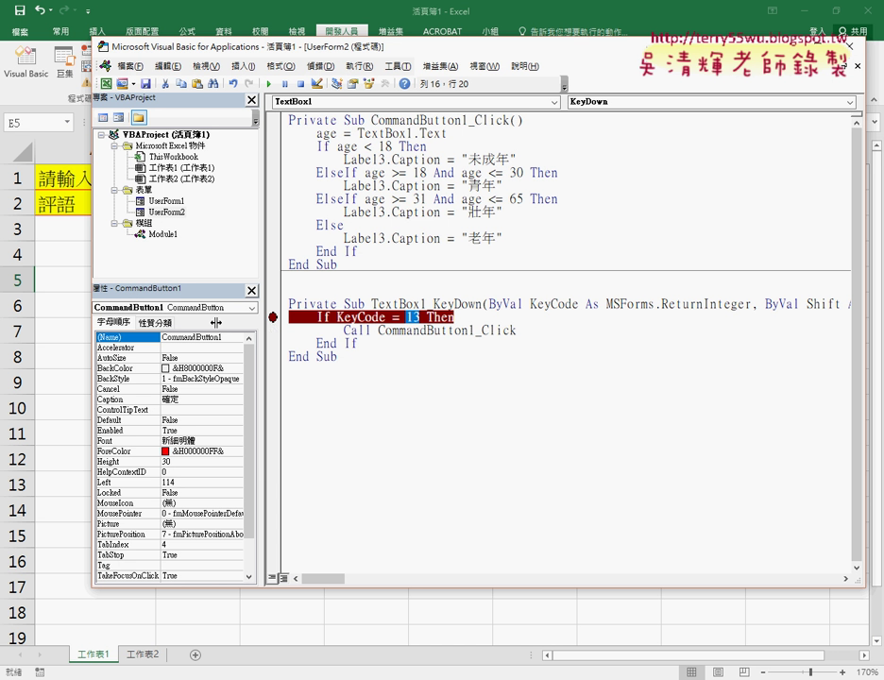
{"action": "left_click", "coordinate": [64, 328]}
{"action": "left_click", "coordinate": [292, 198]}
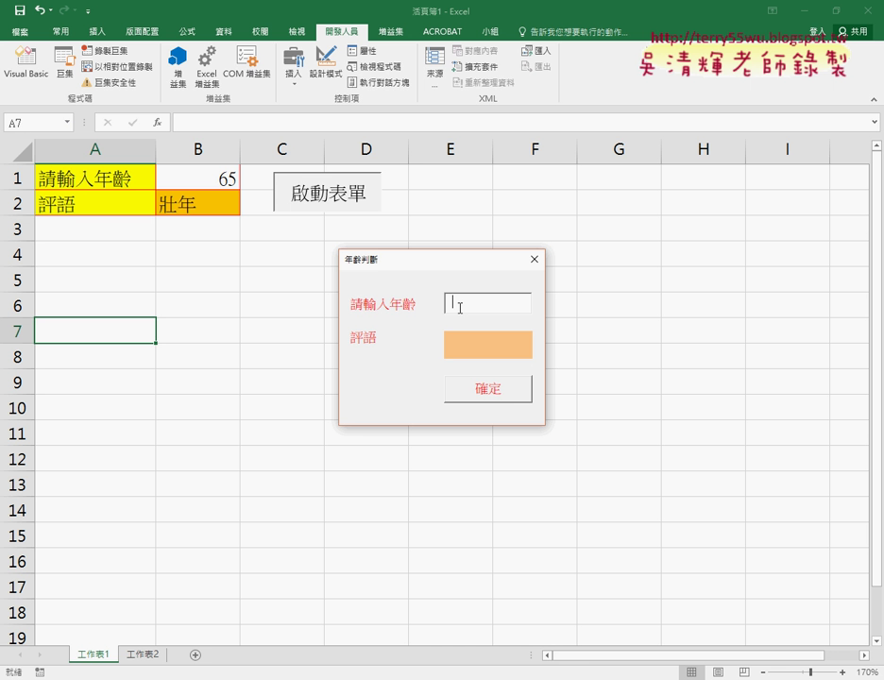
{"action": "key", "text": "6"}
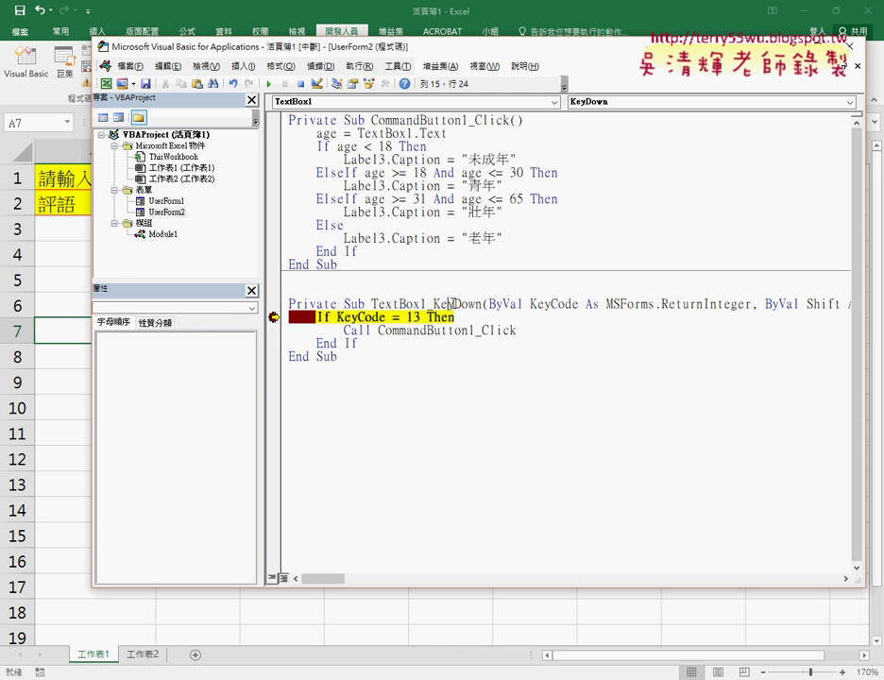
{"action": "double_click", "coordinate": [457, 303]}
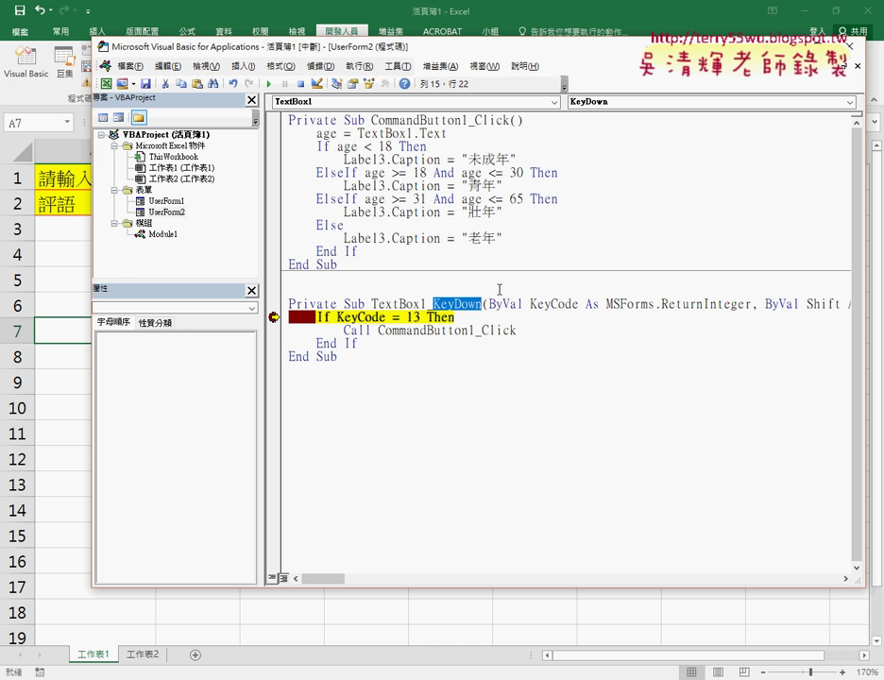
{"action": "left_click", "coordinate": [498, 290]}
{"action": "left_click_drag", "start_coordinate": [489, 303], "coordinate": [519, 304]}
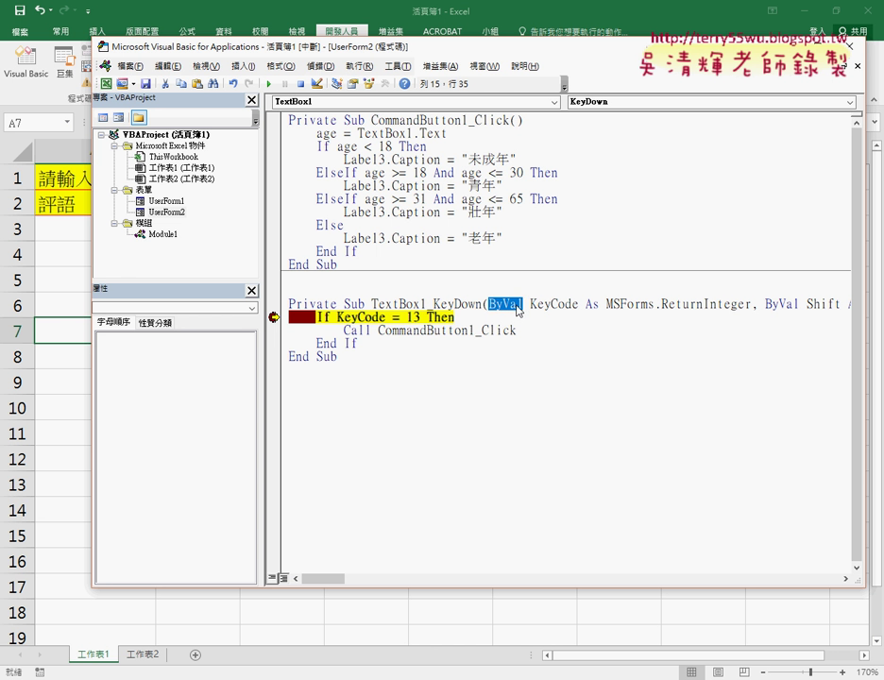
{"action": "mouse_move", "coordinate": [547, 303]}
{"action": "key", "text": "Delete"}
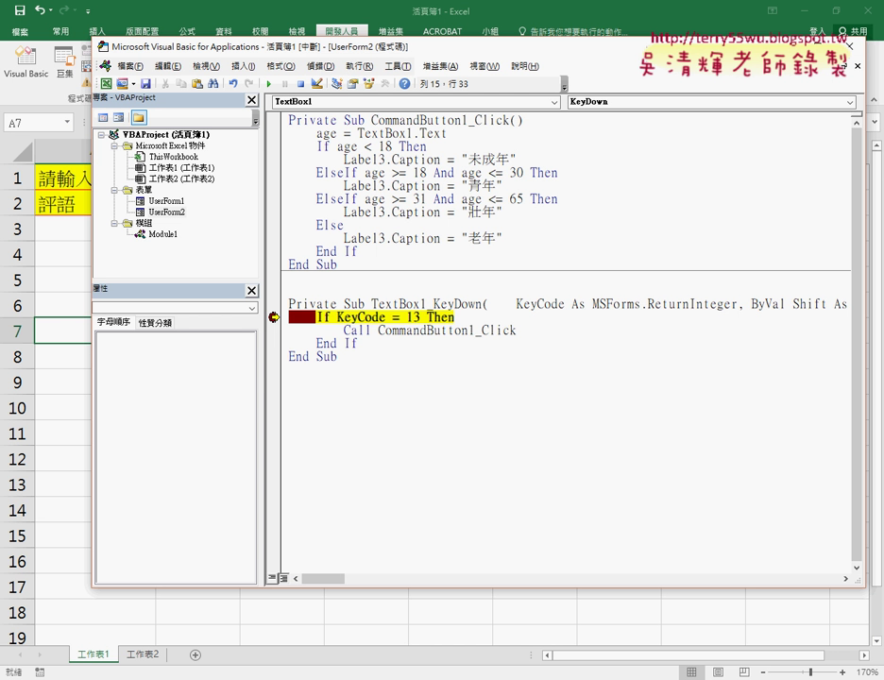
{"action": "key", "text": "ctrl+z"}
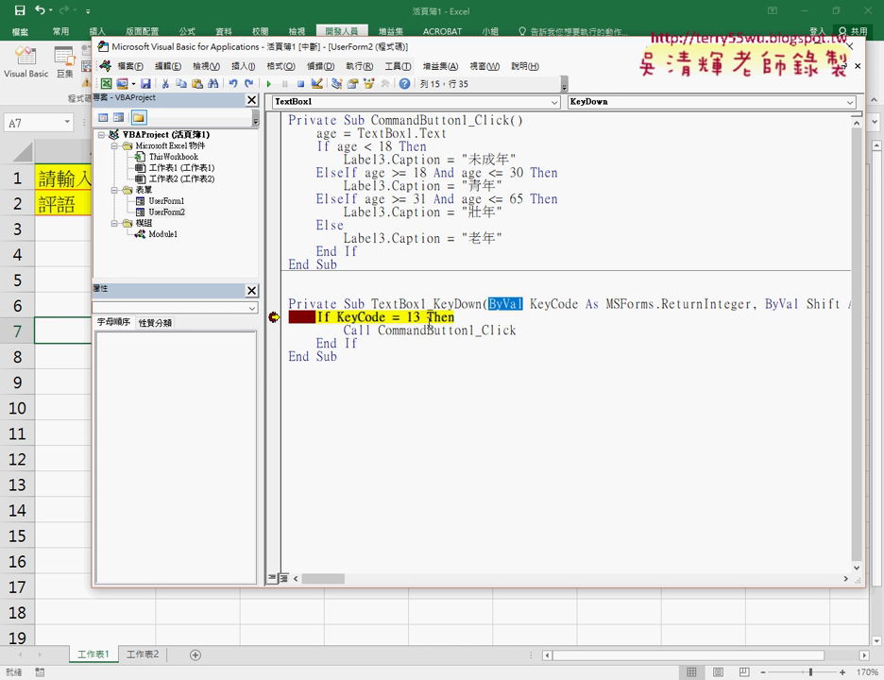
{"action": "key", "text": "F8"}
{"action": "key", "text": "F8"}
{"action": "key", "text": "F8"}
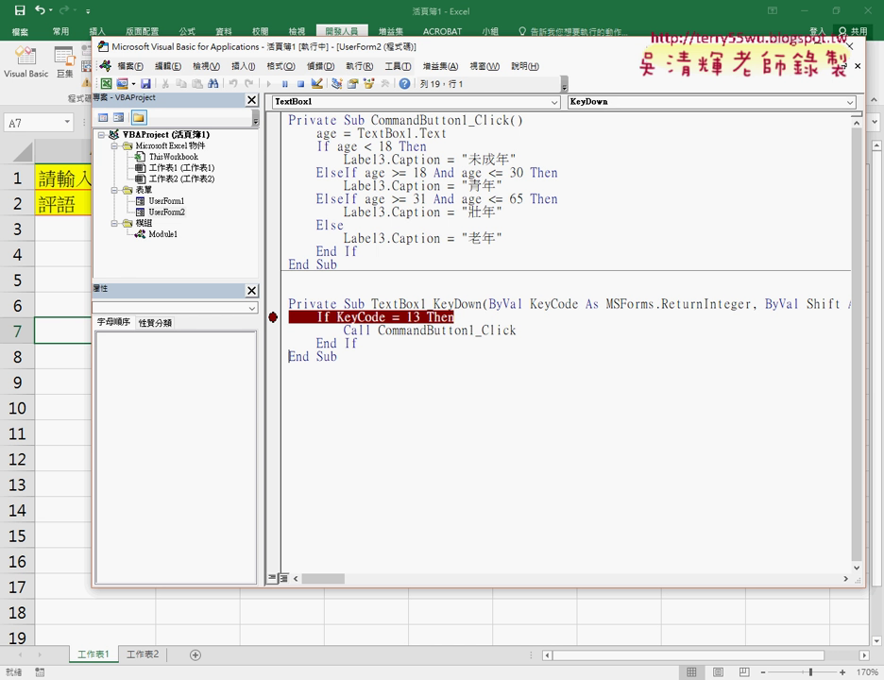
{"action": "left_click", "coordinate": [574, 31]}
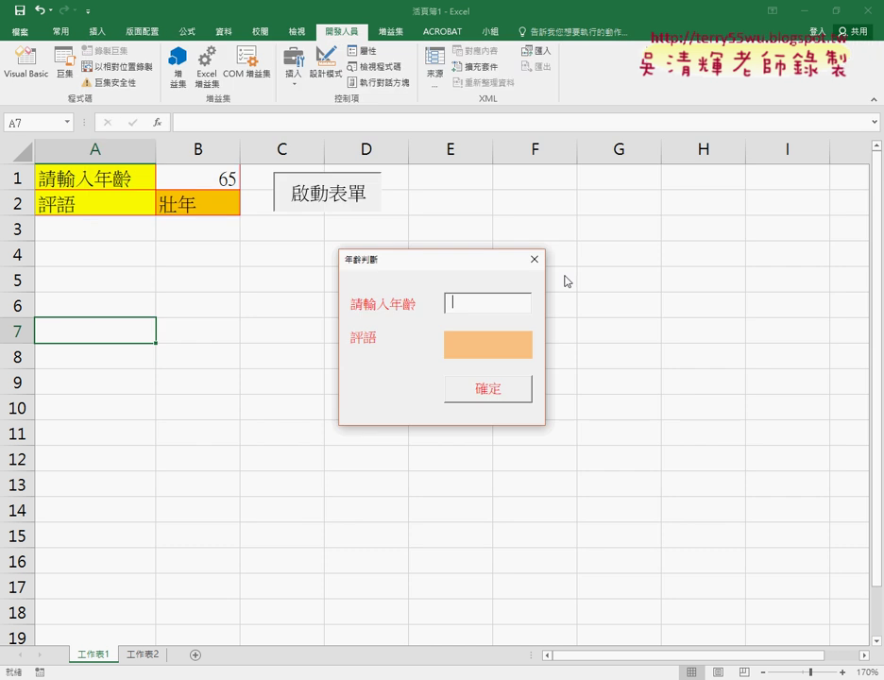
Type another digit into the age field and press Enter to test the KeyCode 13 check.
{"action": "left_click", "coordinate": [484, 305]}
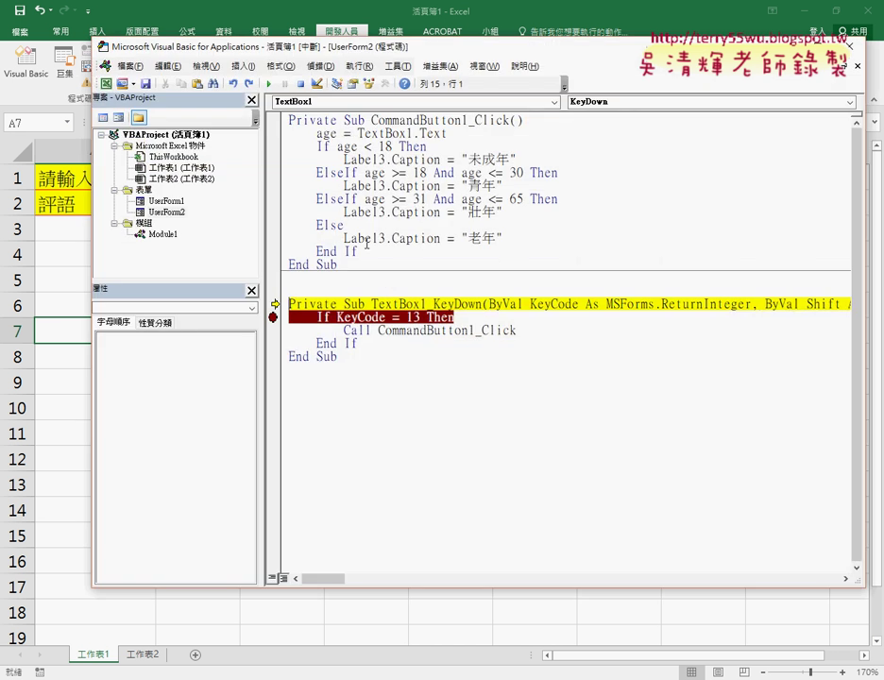
{"action": "key", "text": "F8"}
{"action": "key", "text": "F5"}
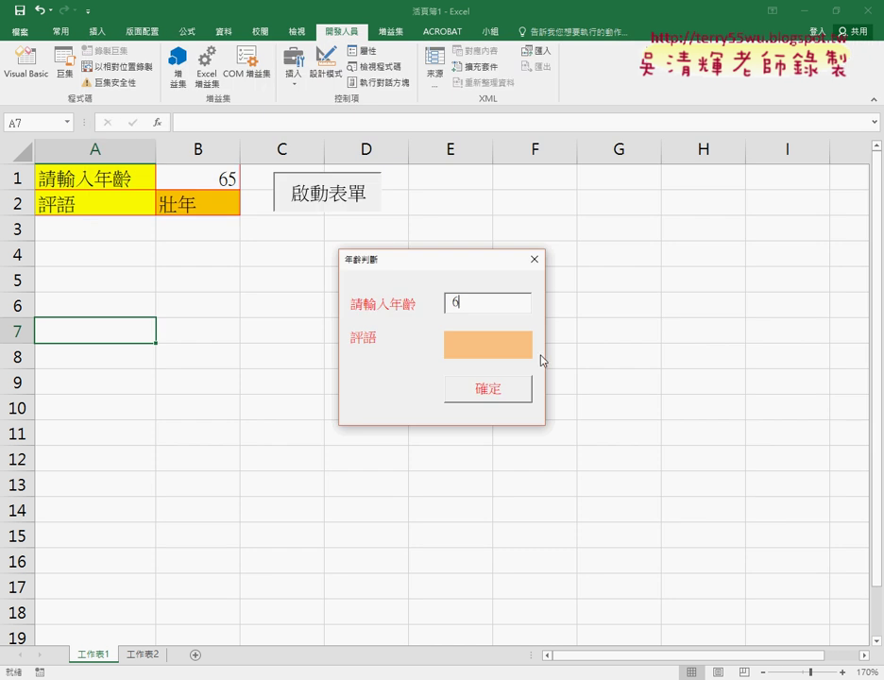
{"action": "key", "text": "5"}
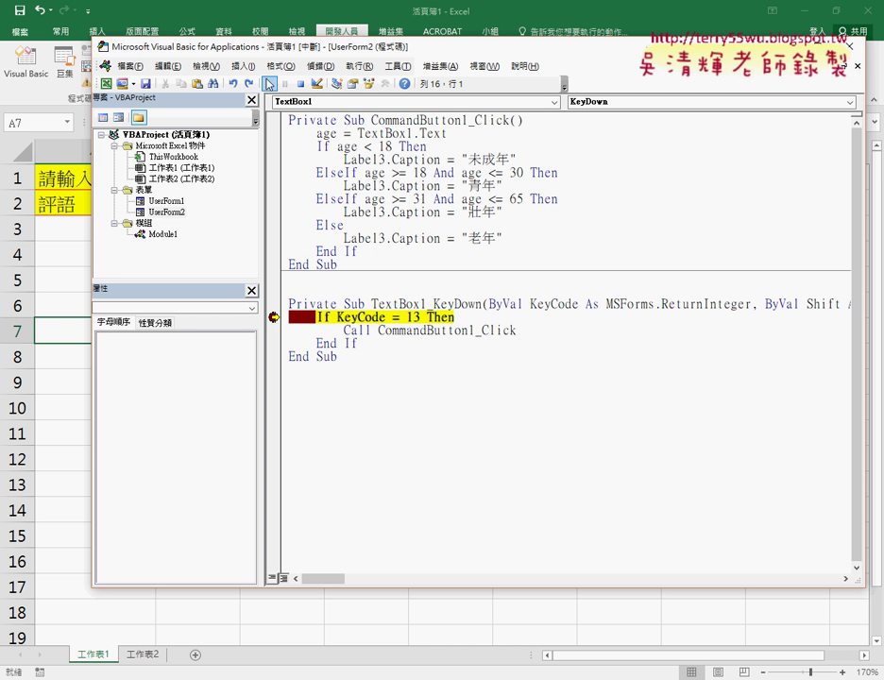
{"action": "left_click", "coordinate": [269, 84]}
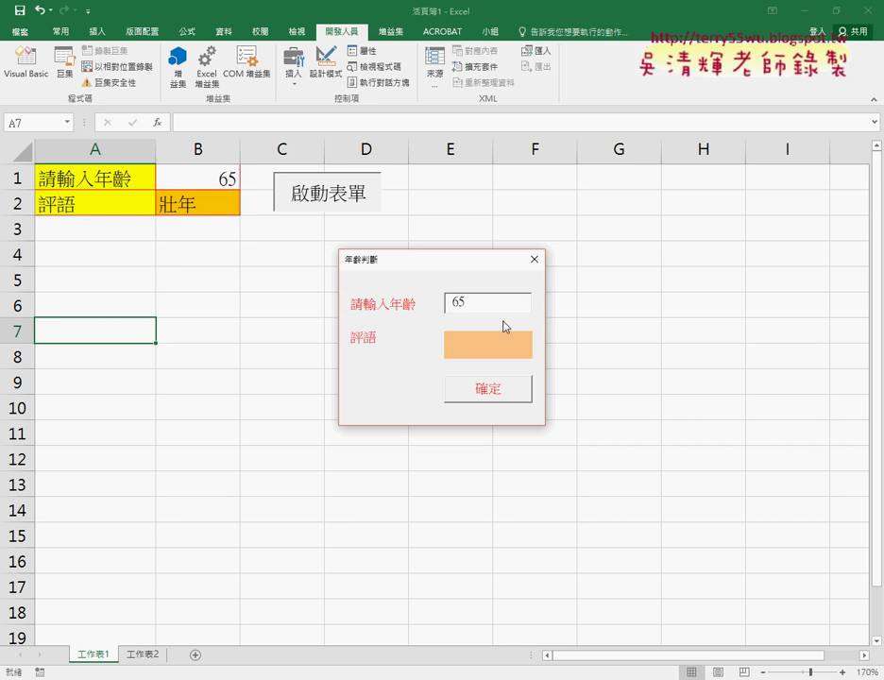
{"action": "key", "text": "Return"}
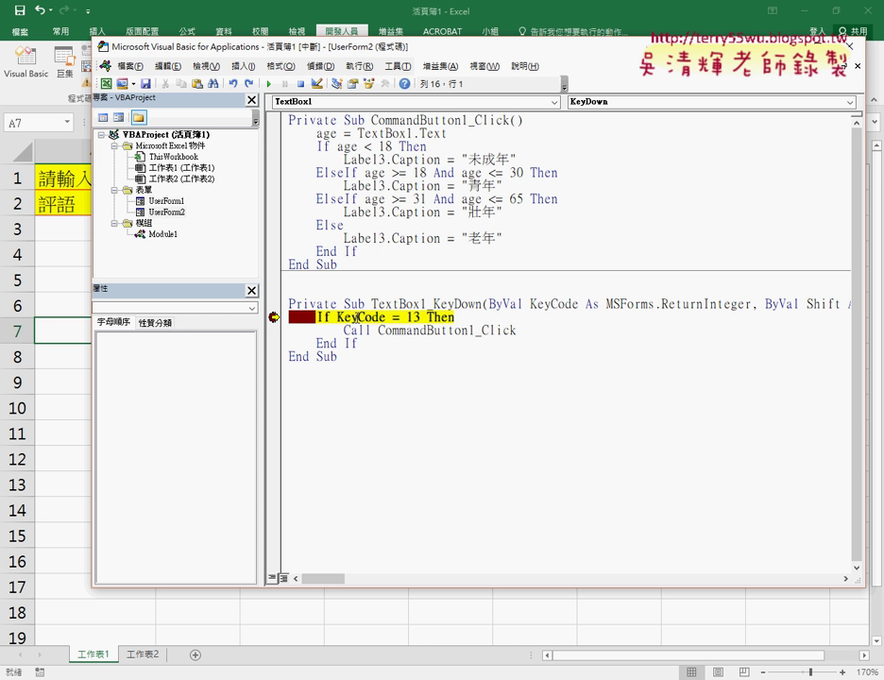
Step into CommandButton1_Click and resume so the form rates 65 as 壯年.
{"action": "mouse_move", "coordinate": [356, 319]}
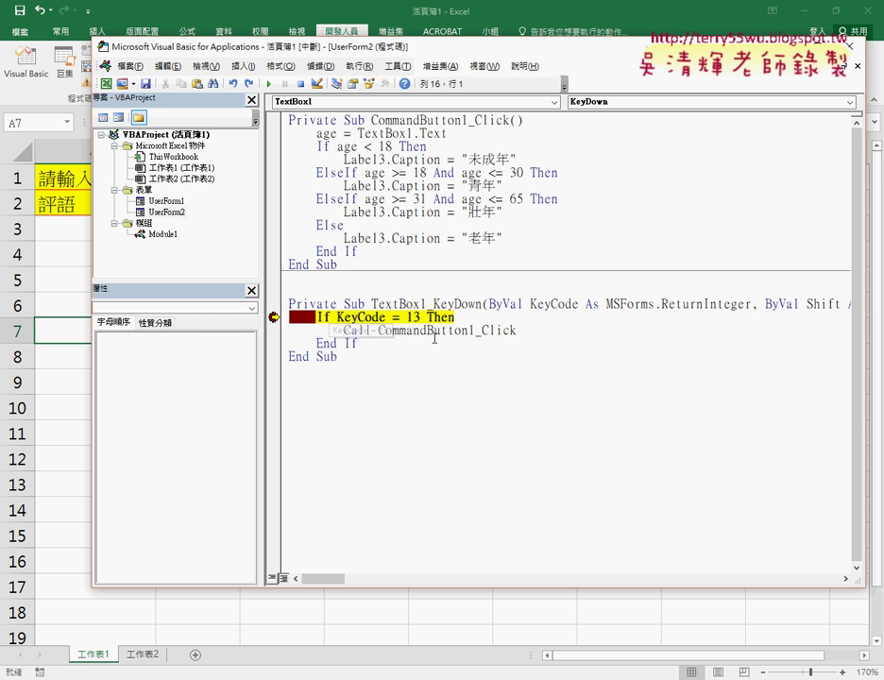
{"action": "key", "text": "F8"}
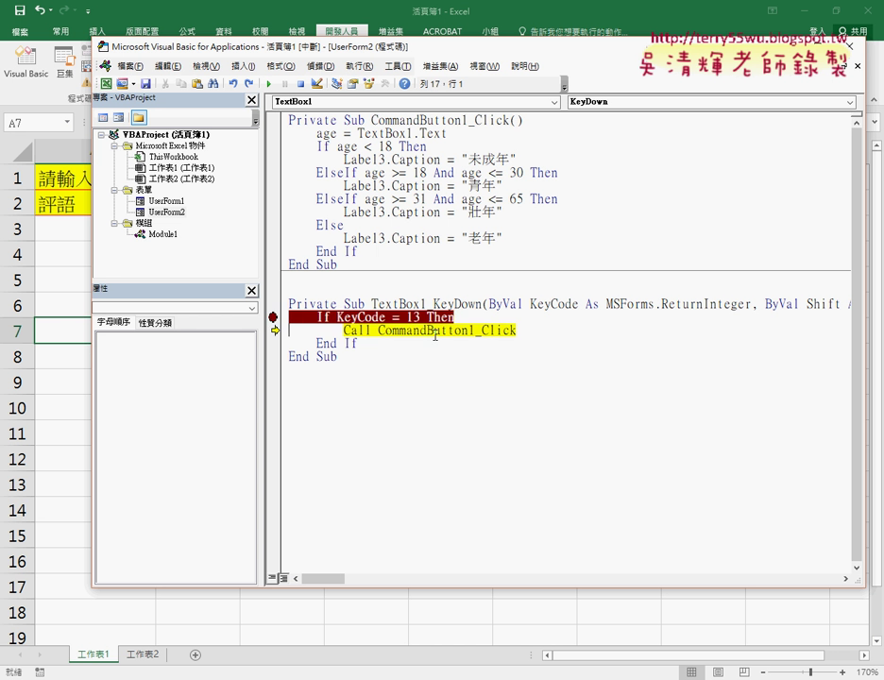
{"action": "key", "text": "F8"}
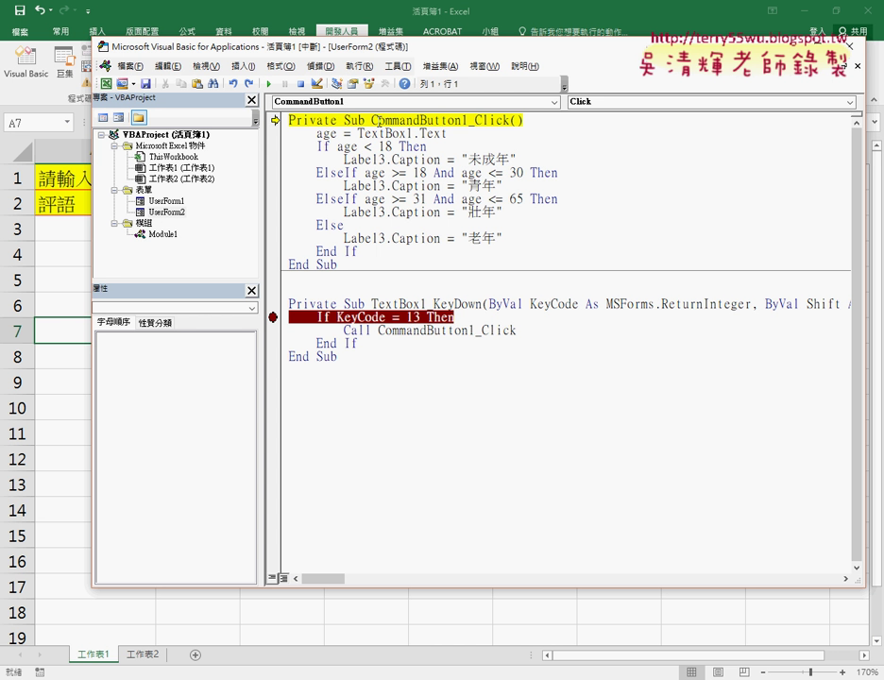
{"action": "left_click_drag", "start_coordinate": [371, 121], "coordinate": [464, 121]}
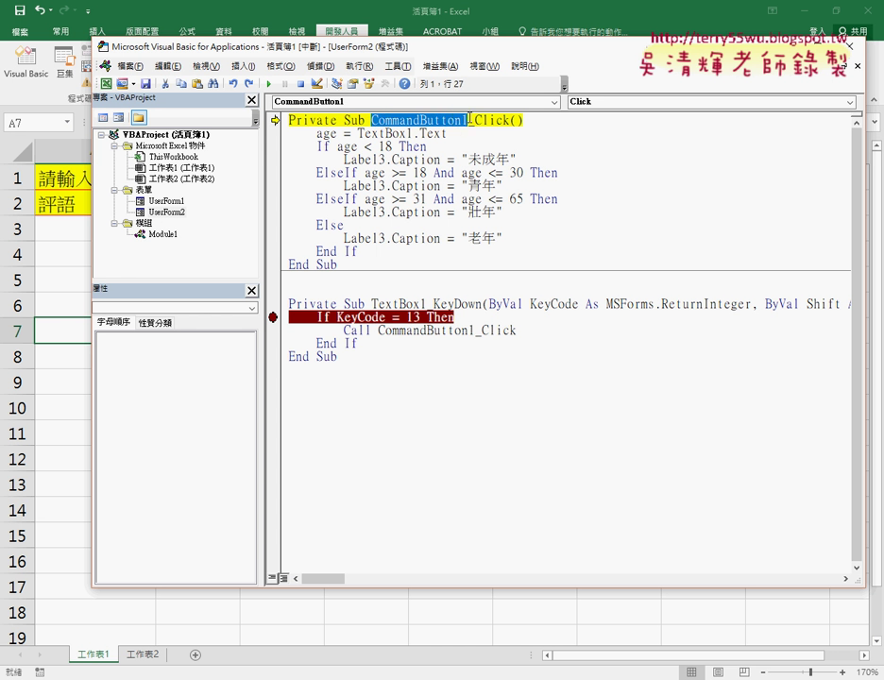
{"action": "double_click", "coordinate": [491, 121]}
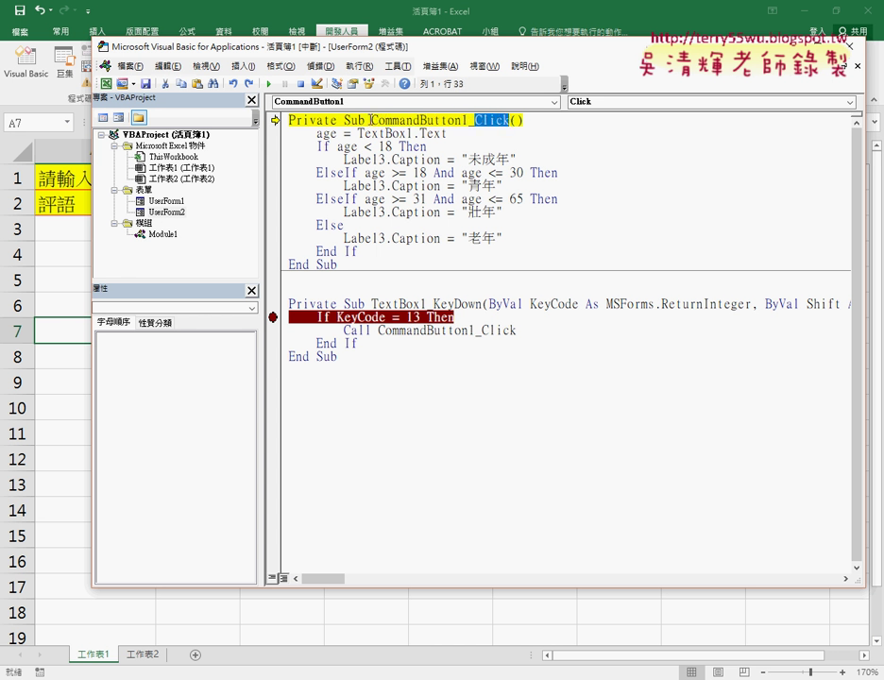
{"action": "double_click", "coordinate": [354, 121]}
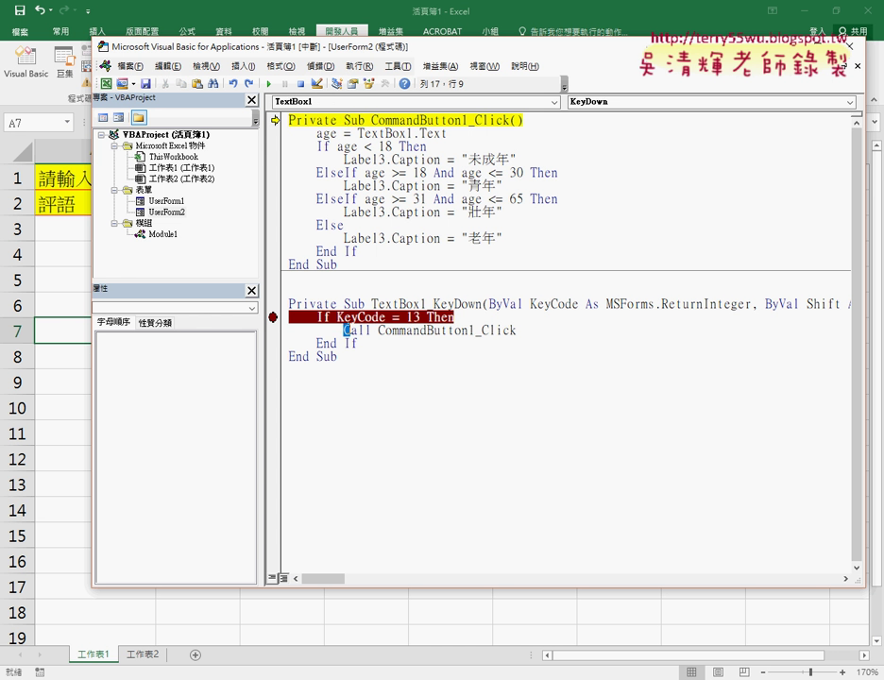
{"action": "double_click", "coordinate": [356, 330]}
{"action": "left_click_drag", "start_coordinate": [234, 46], "coordinate": [324, 66]}
{"action": "left_click", "coordinate": [359, 103]}
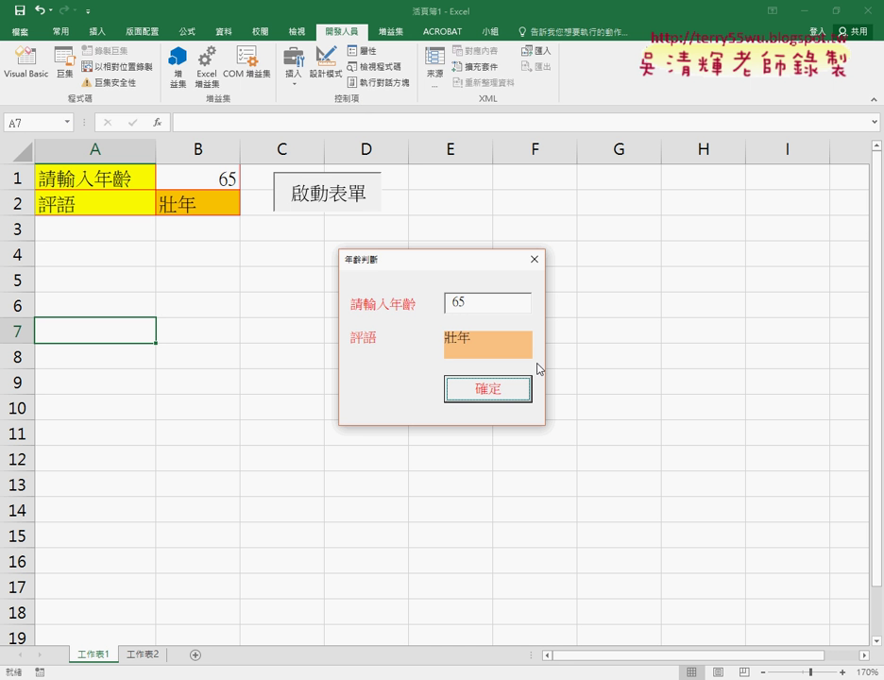
Remove the breakpoint from the KeyCode = 13 line in UserForm2's TextBox1_KeyDown code.
{"action": "left_click", "coordinate": [534, 259]}
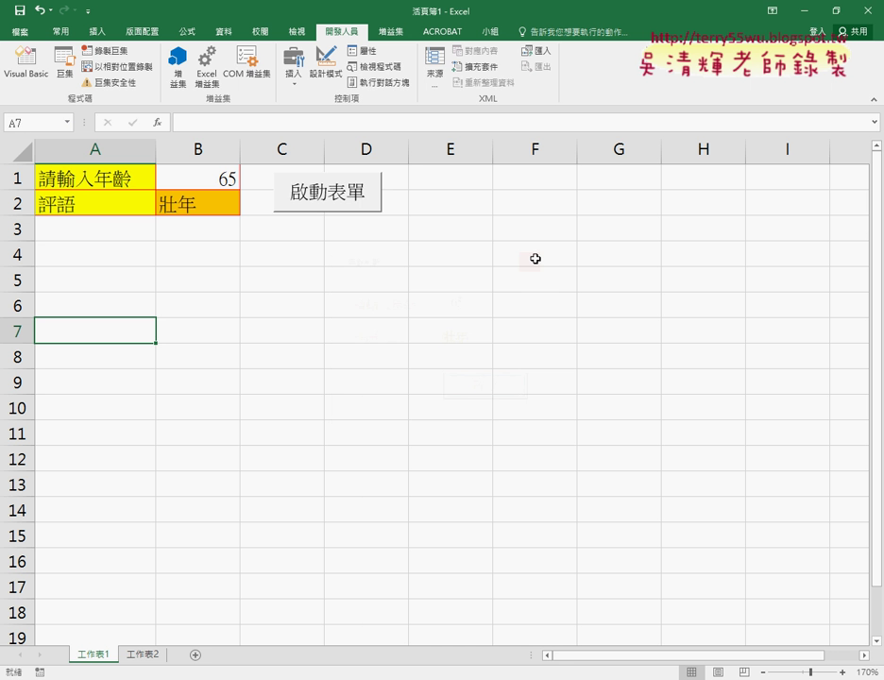
{"action": "left_click", "coordinate": [25, 56]}
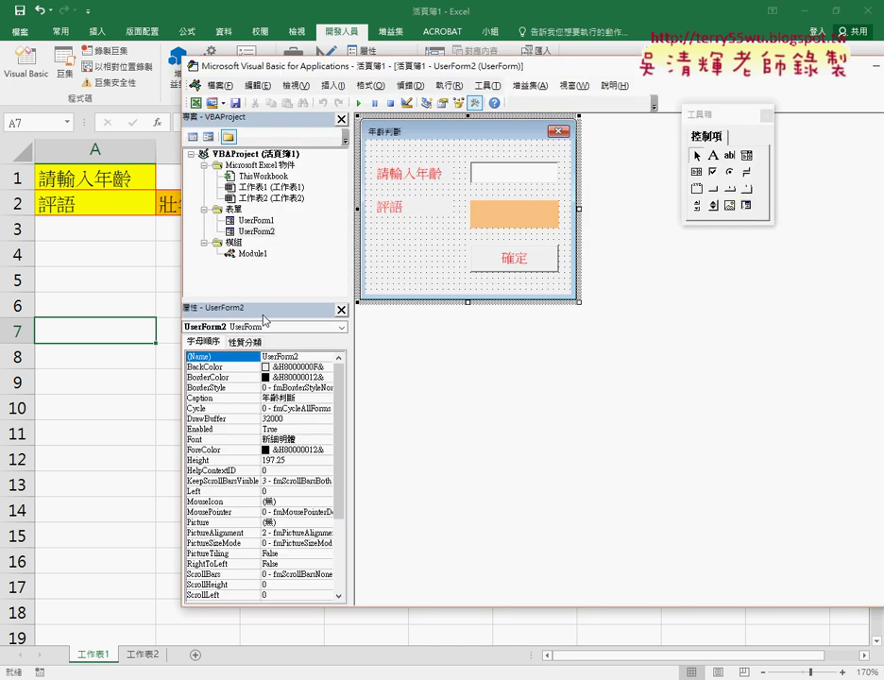
{"action": "left_click", "coordinate": [514, 175]}
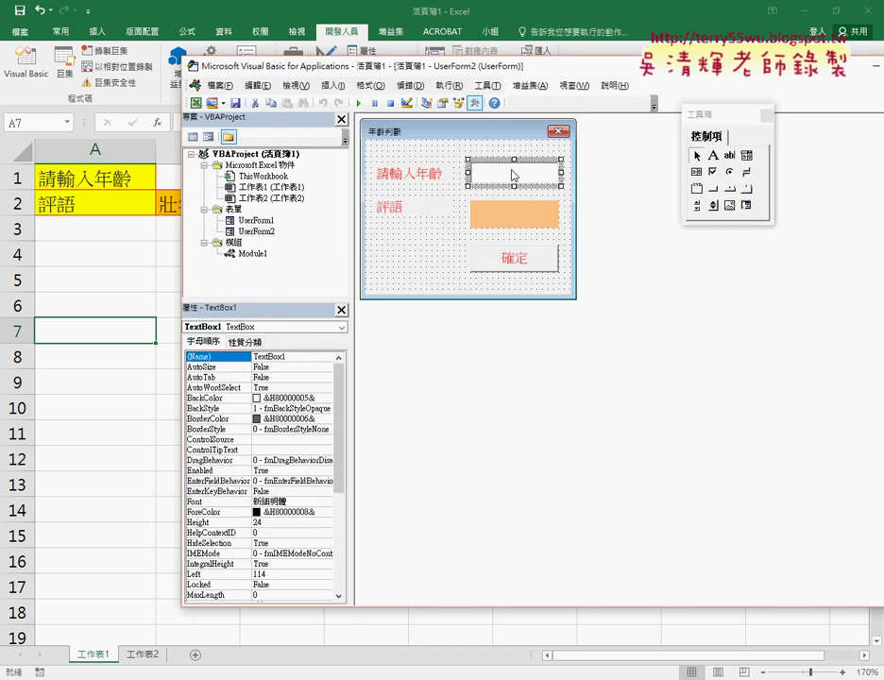
{"action": "left_click", "coordinate": [517, 260]}
{"action": "key", "text": "F7"}
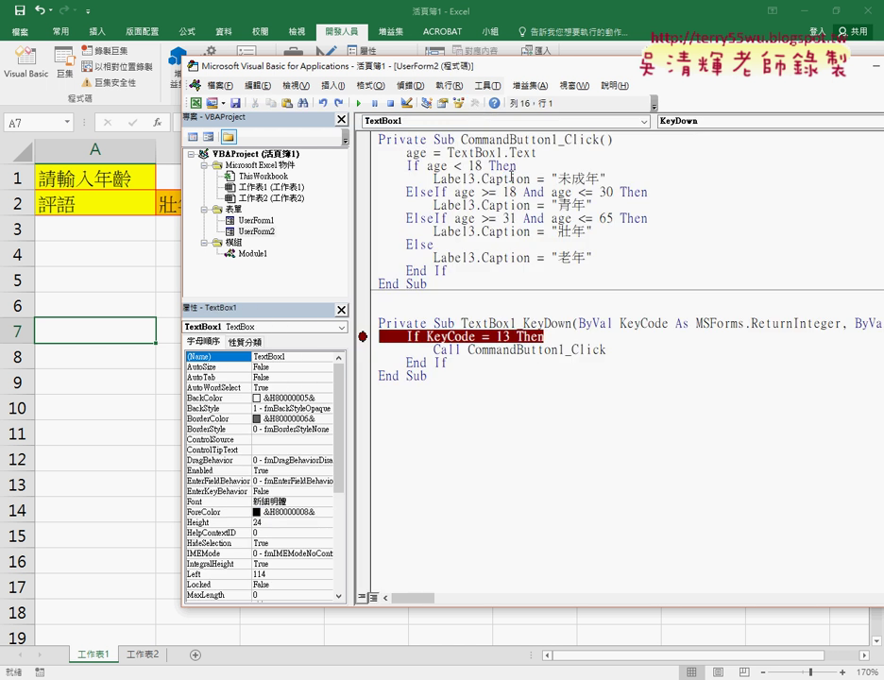
{"action": "left_click_drag", "start_coordinate": [522, 323], "coordinate": [570, 323]}
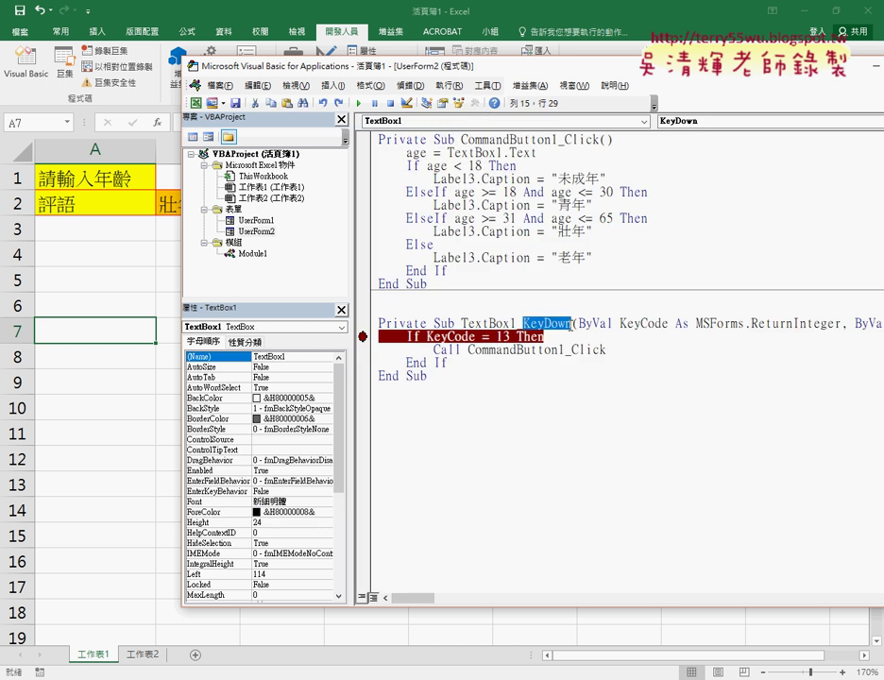
{"action": "left_click", "coordinate": [364, 338]}
{"action": "left_click", "coordinate": [686, 121]}
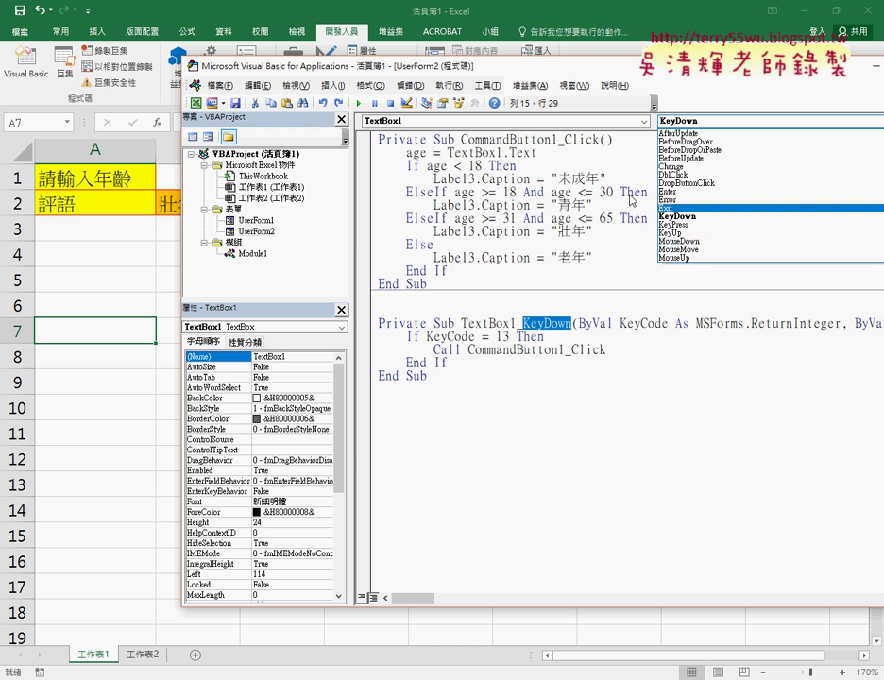
{"action": "left_click", "coordinate": [378, 197]}
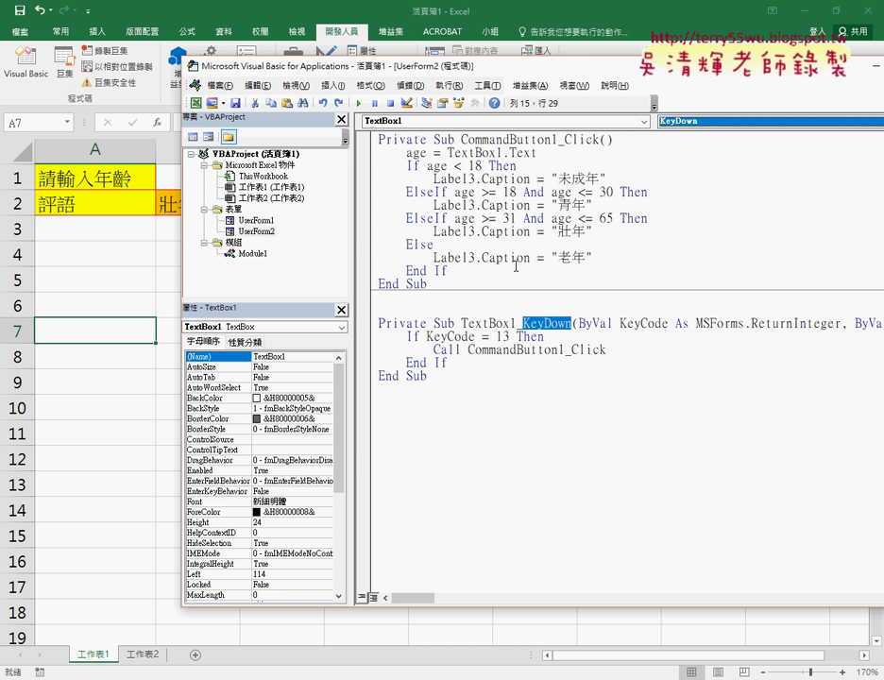
{"action": "left_click", "coordinate": [508, 153]}
{"action": "left_click_drag", "start_coordinate": [508, 153], "coordinate": [543, 158]}
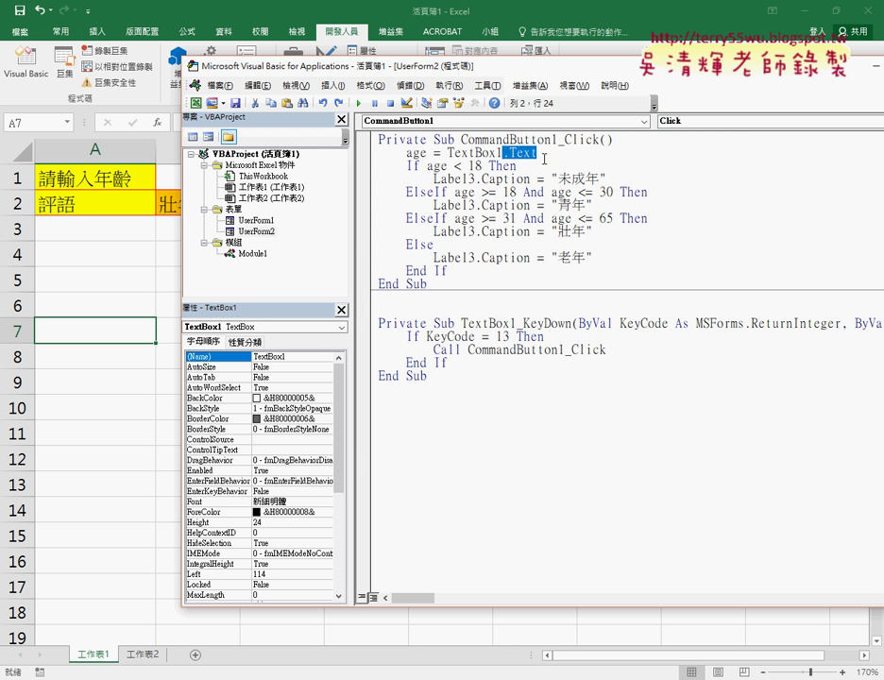
{"action": "type", "text": "."}
{"action": "key", "text": "Down"}
{"action": "key", "text": "Down"}
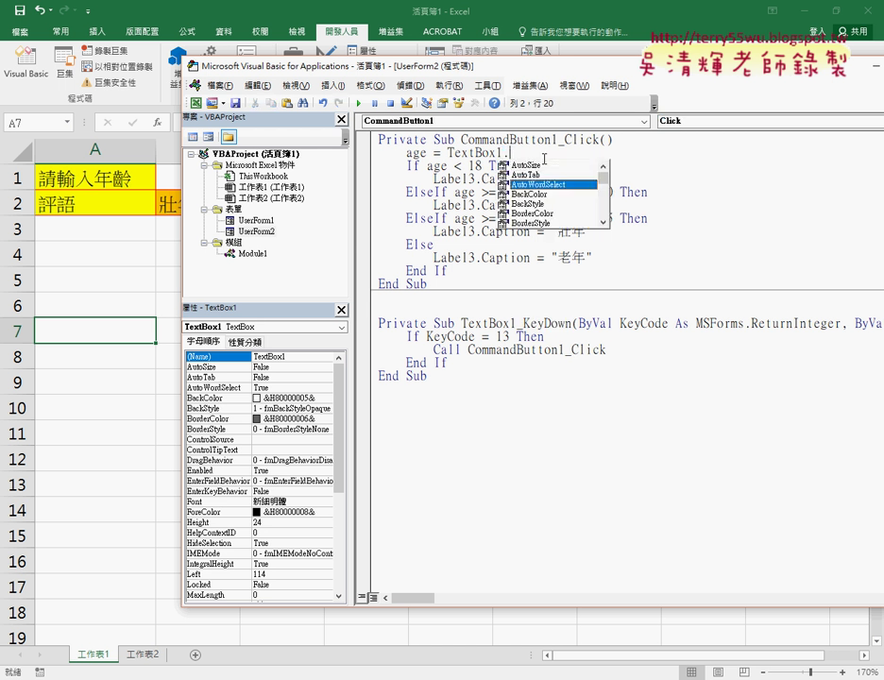
{"action": "key", "text": "Down"}
{"action": "key", "text": "Down"}
{"action": "key", "text": "Down"}
{"action": "key", "text": "Down"}
{"action": "key", "text": "Down"}
{"action": "key", "text": "Down"}
{"action": "key", "text": "Down"}
{"action": "key", "text": "Down"}
{"action": "key", "text": "Down"}
{"action": "key", "text": "Down"}
{"action": "key", "text": "Down"}
{"action": "key", "text": "Down"}
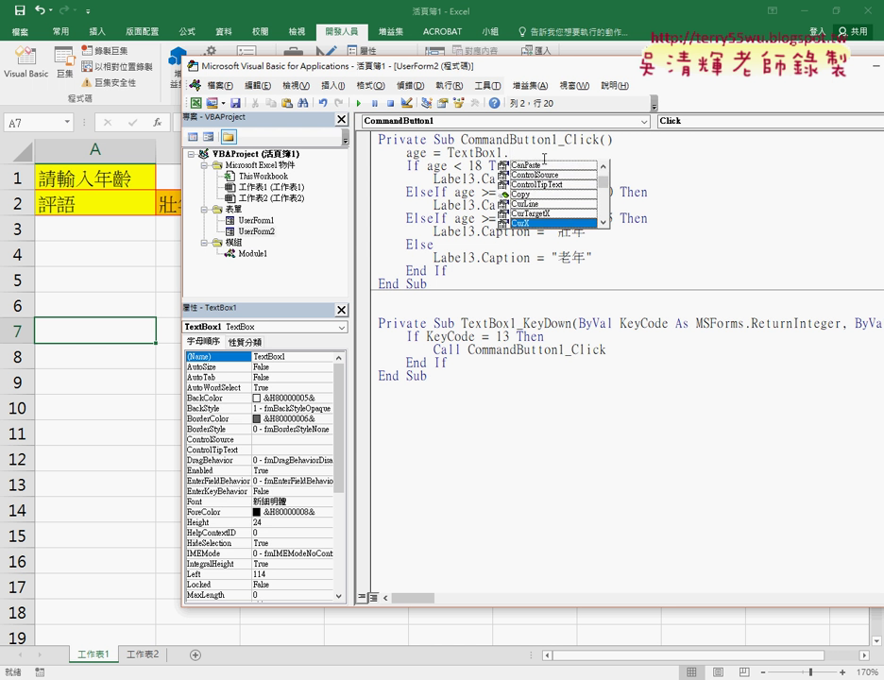
{"action": "key", "text": "Down"}
{"action": "key", "text": "Down"}
{"action": "key", "text": "Down"}
{"action": "key", "text": "Down"}
{"action": "key", "text": "Down"}
{"action": "key", "text": "Down"}
{"action": "key", "text": "Down"}
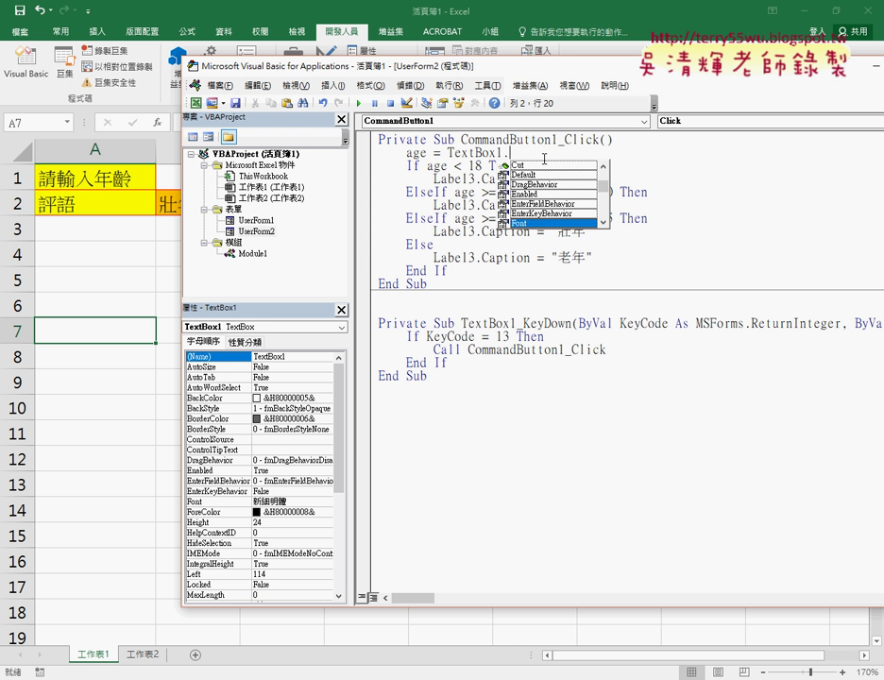
{"action": "type", "text": "ㄊㄧ"}
{"action": "type", "text": "y"}
{"action": "type", "text": "ext"}
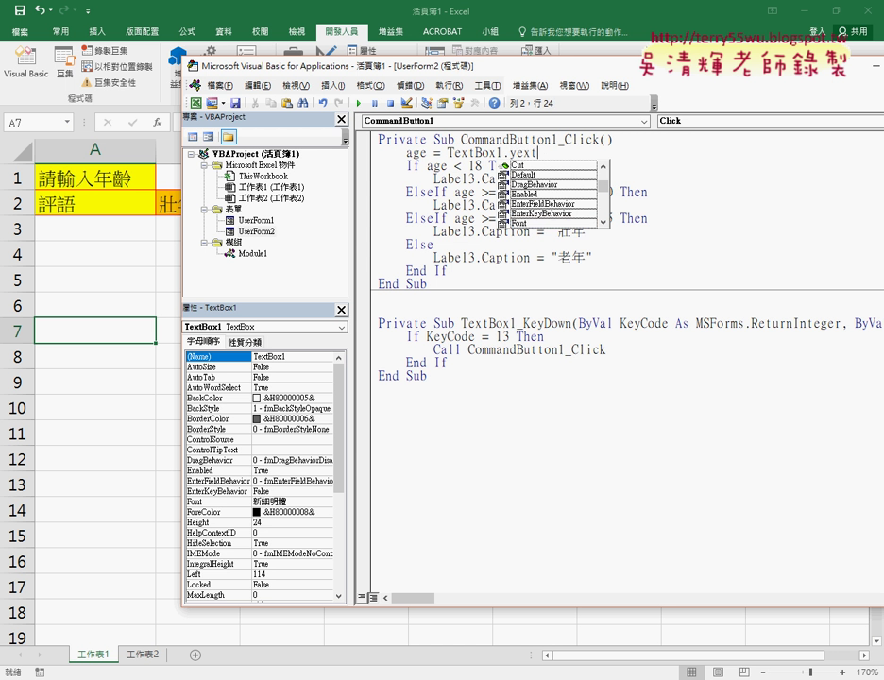
{"action": "key", "text": "Left"}
{"action": "key", "text": "Left"}
{"action": "key", "text": "Left"}
{"action": "key", "text": "BackSpace"}
{"action": "type", "text": "t"}
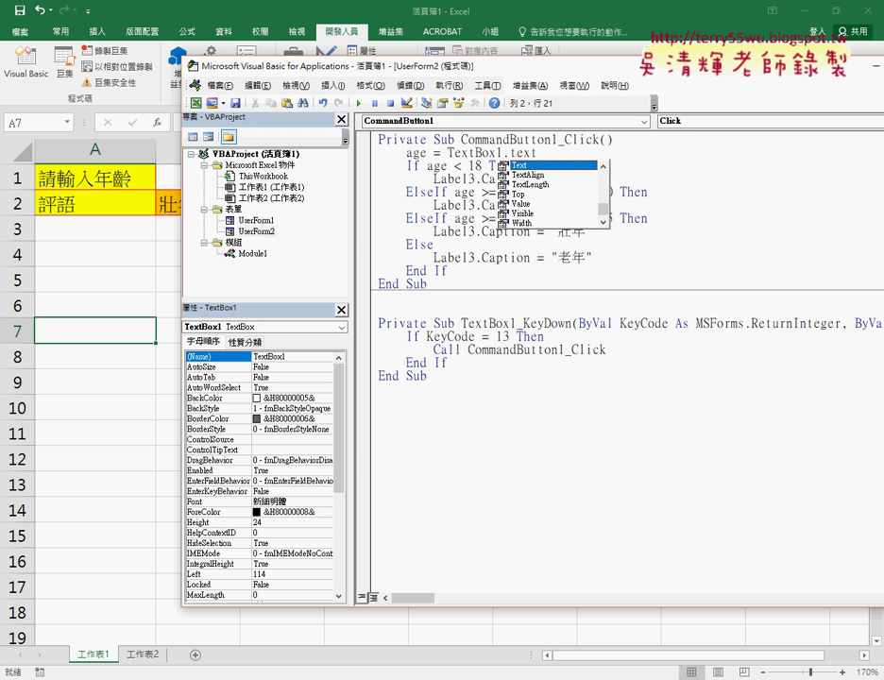
{"action": "key", "text": "Down"}
{"action": "key", "text": "Down"}
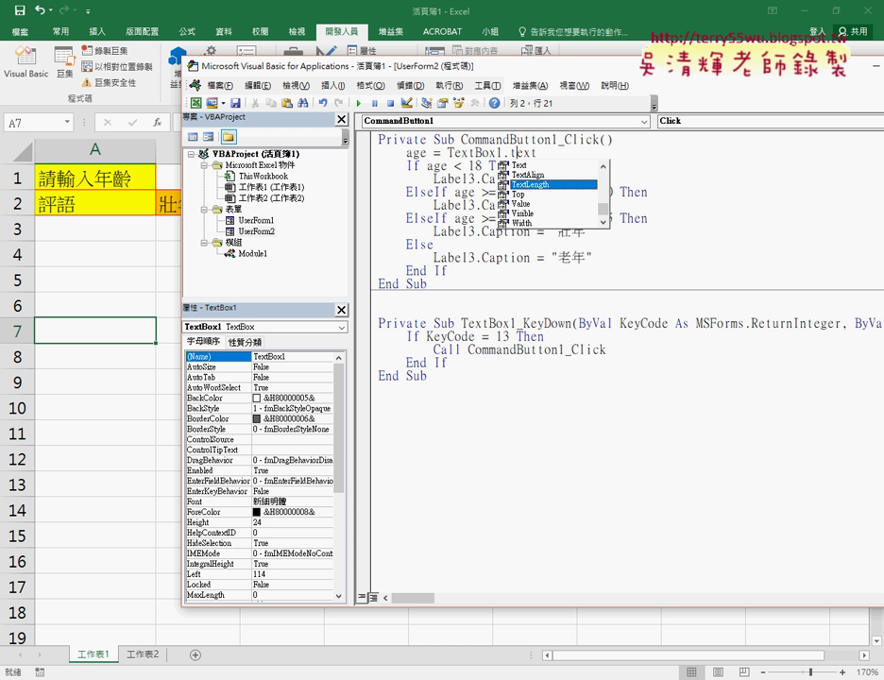
{"action": "key", "text": "Up"}
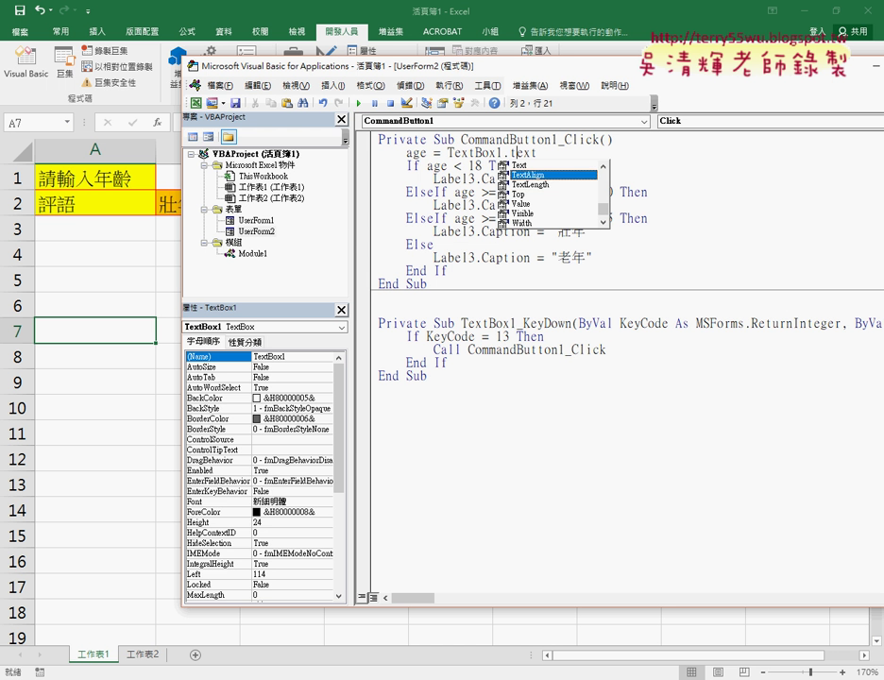
{"action": "key", "text": "Down"}
{"action": "key", "text": "Down"}
{"action": "key", "text": "Down"}
{"action": "key", "text": "Down"}
{"action": "key", "text": "Down"}
{"action": "key", "text": "Down"}
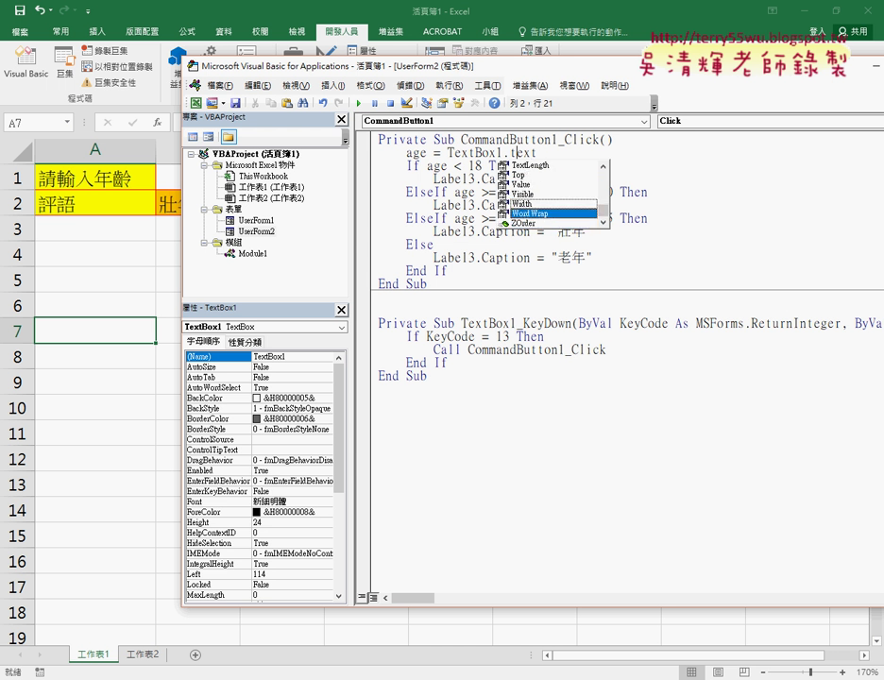
{"action": "left_click", "coordinate": [724, 201]}
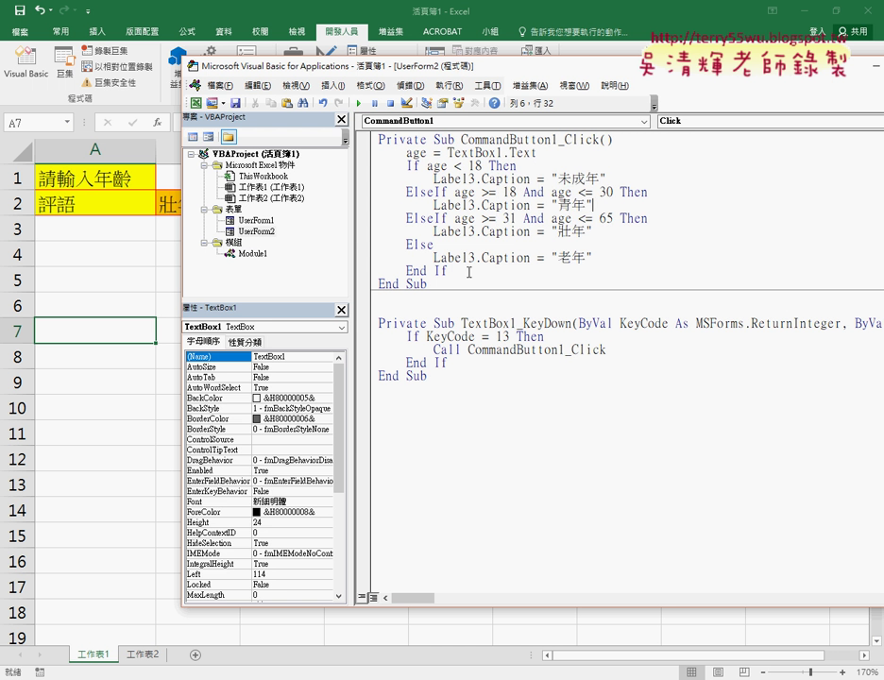
{"action": "left_click", "coordinate": [157, 290]}
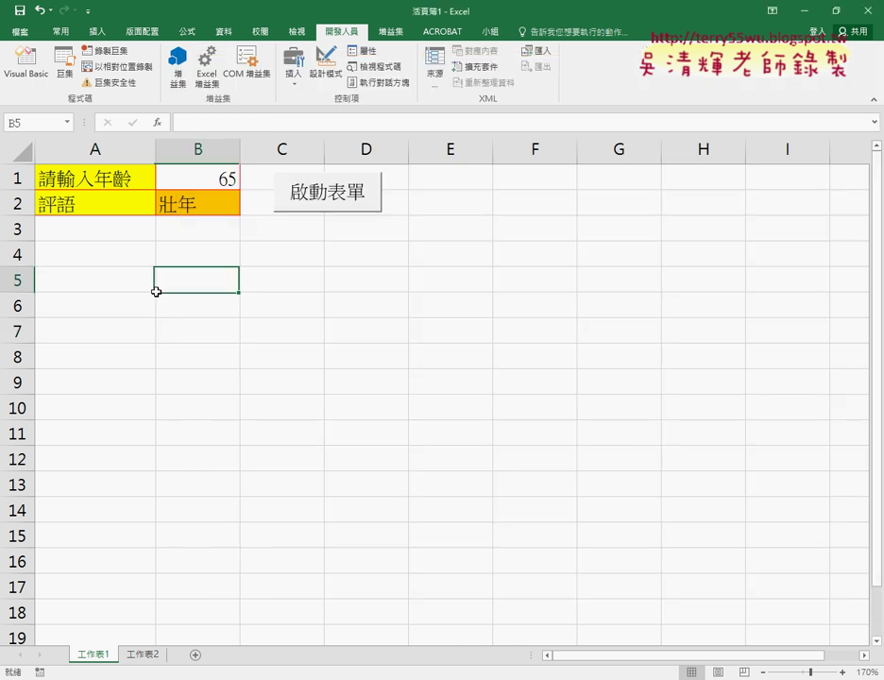
{"action": "left_click", "coordinate": [347, 194]}
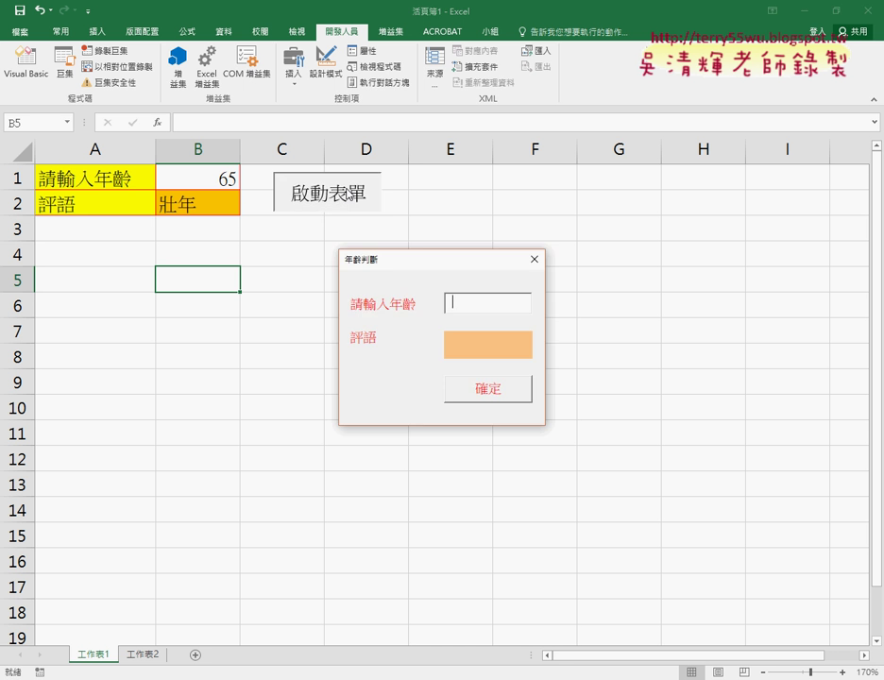
{"action": "left_click", "coordinate": [535, 259]}
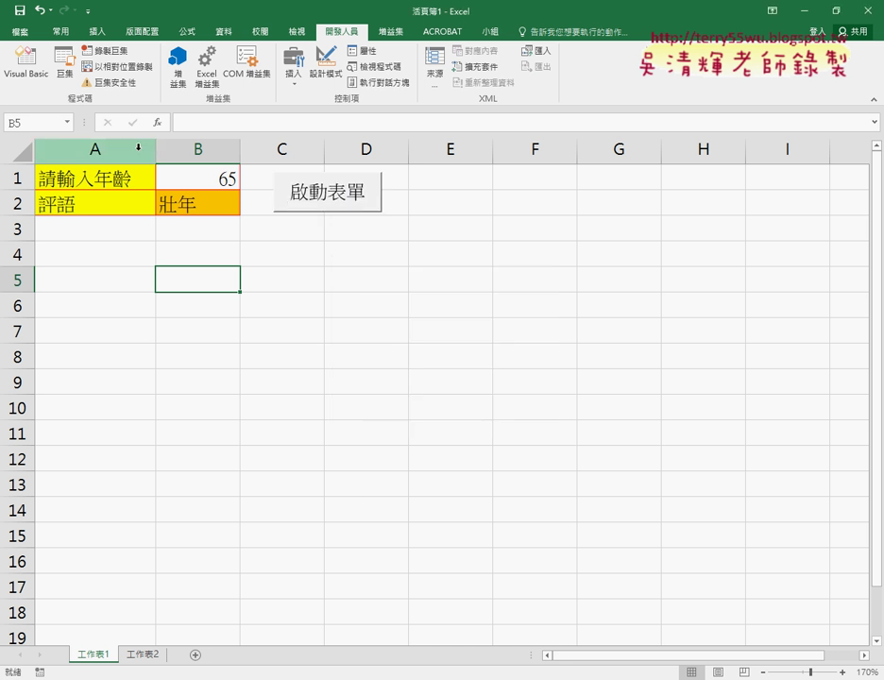
{"action": "left_click", "coordinate": [36, 81]}
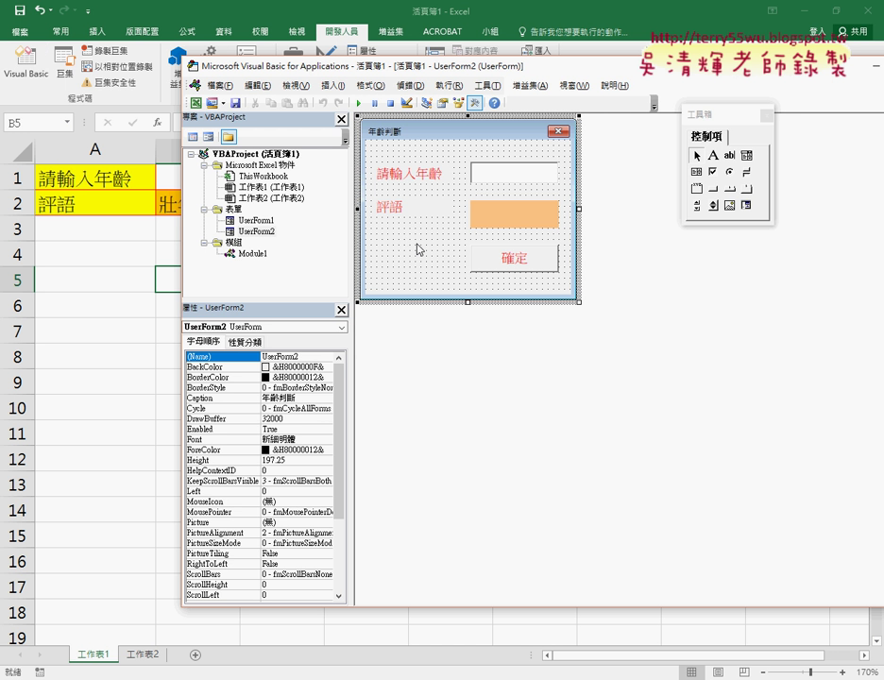
{"action": "left_click", "coordinate": [358, 102]}
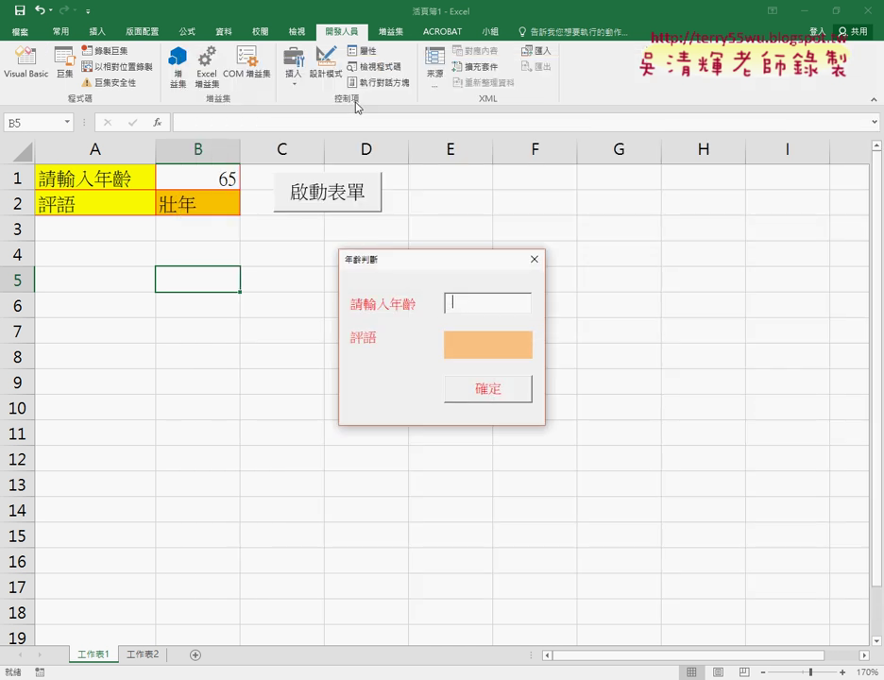
{"action": "left_click", "coordinate": [536, 263]}
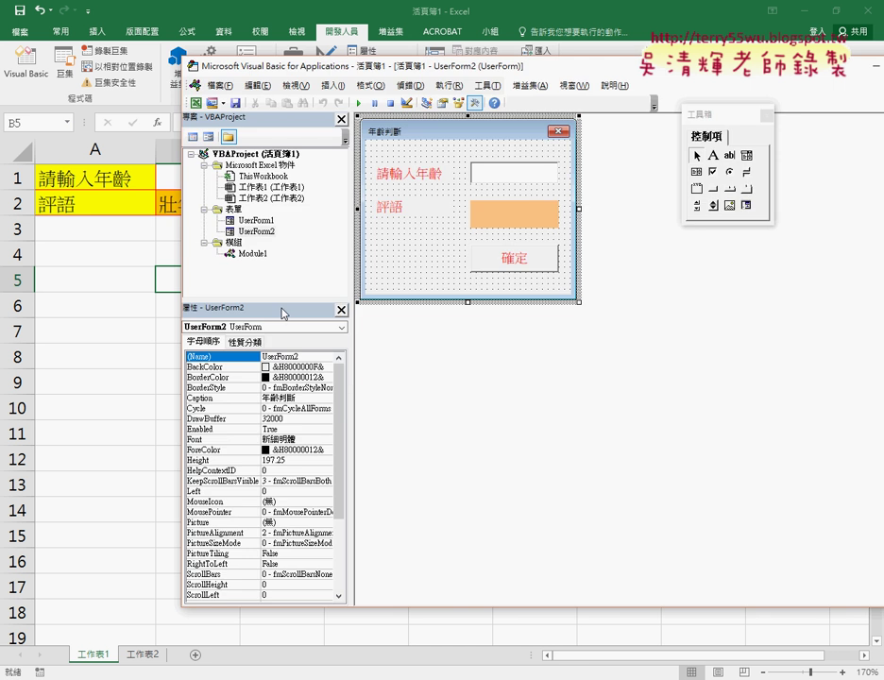
{"action": "left_click", "coordinate": [136, 335]}
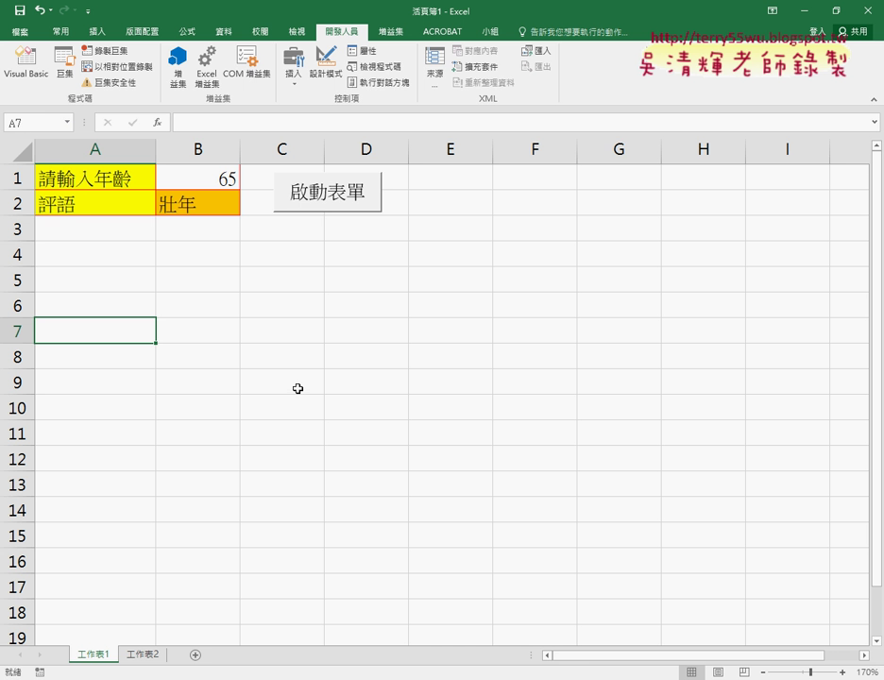
{"action": "left_click", "coordinate": [26, 66]}
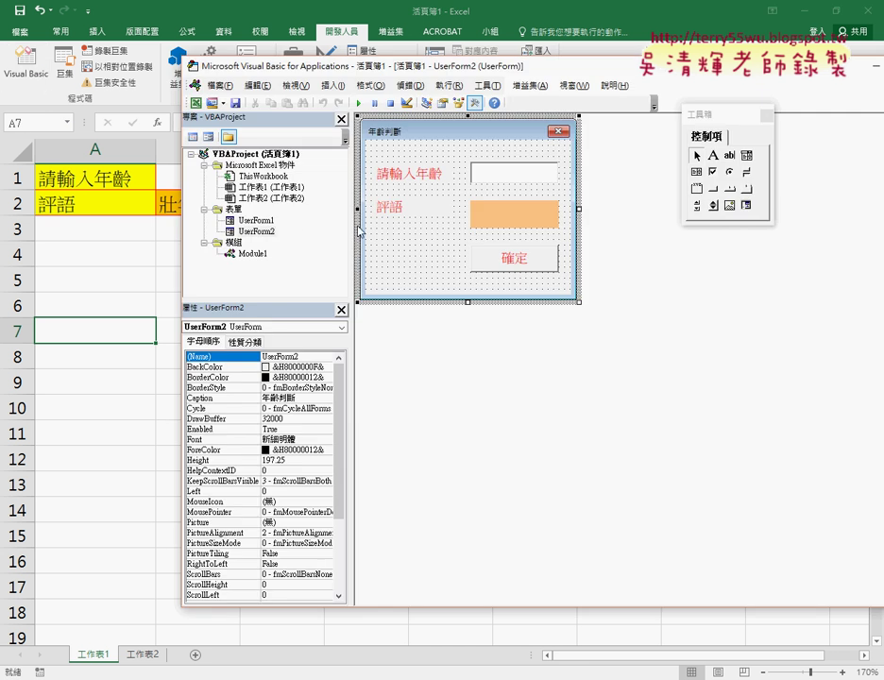
{"action": "left_click", "coordinate": [357, 103]}
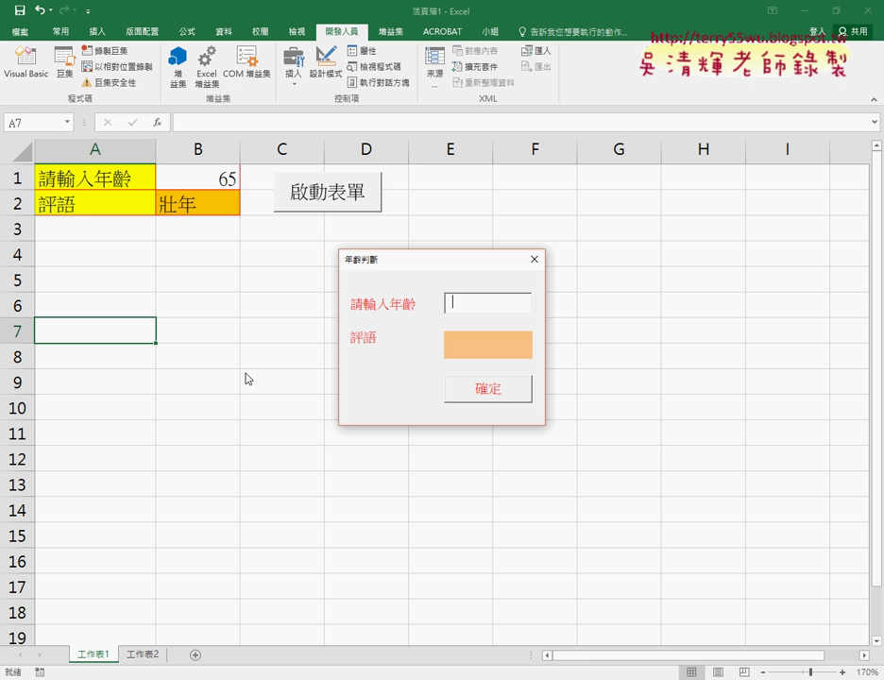
{"action": "left_click", "coordinate": [534, 259]}
{"action": "left_click", "coordinate": [94, 304]}
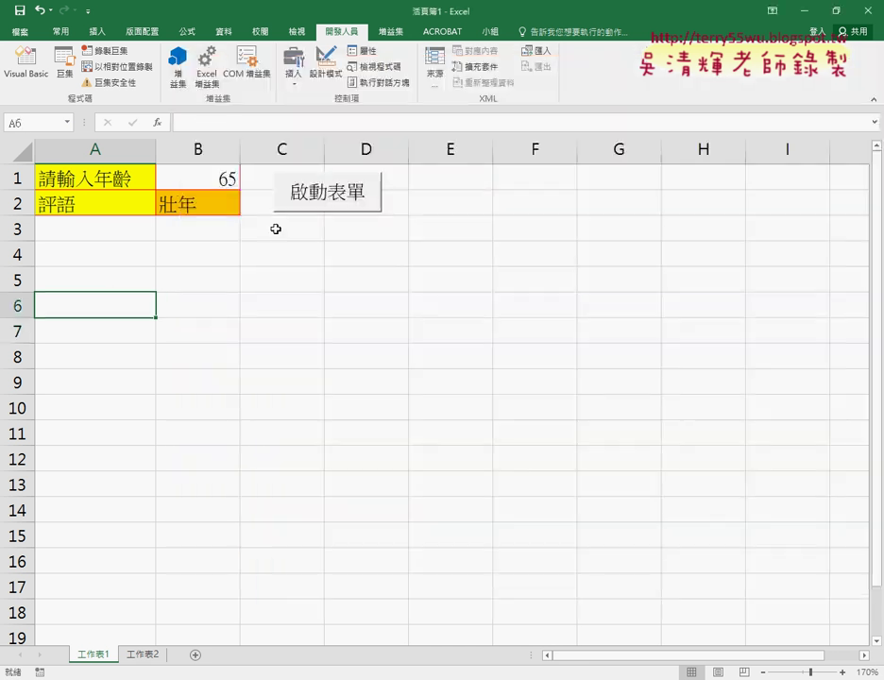
{"action": "left_click", "coordinate": [315, 195]}
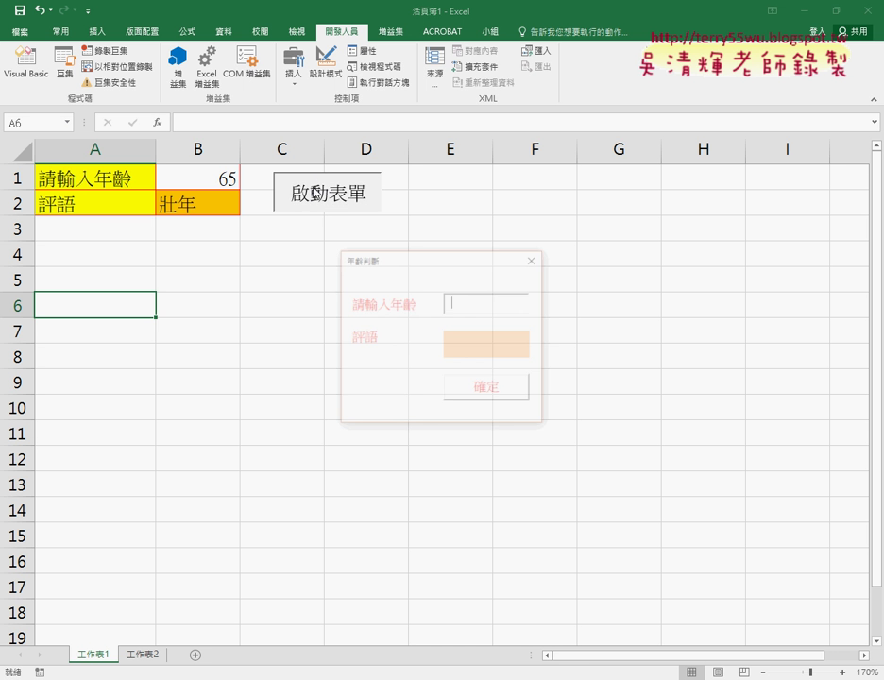
{"action": "left_click", "coordinate": [535, 259]}
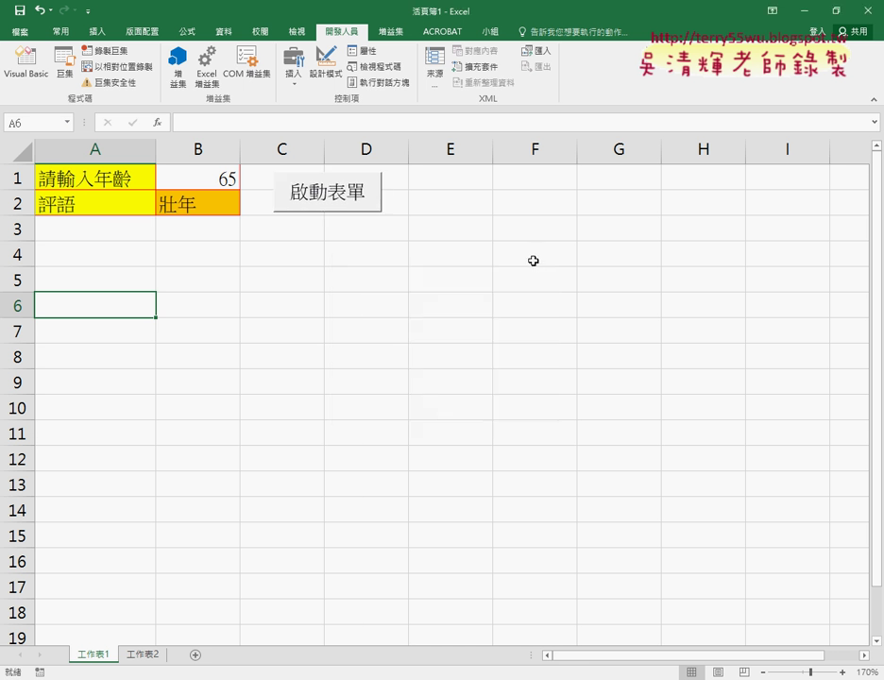
{"action": "left_click", "coordinate": [356, 208]}
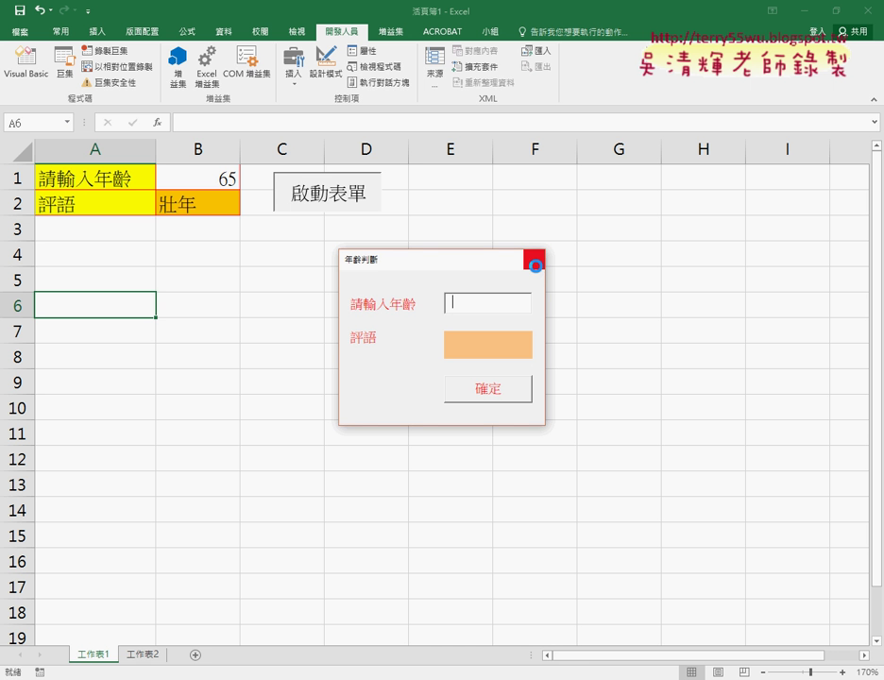
{"action": "left_click", "coordinate": [535, 261]}
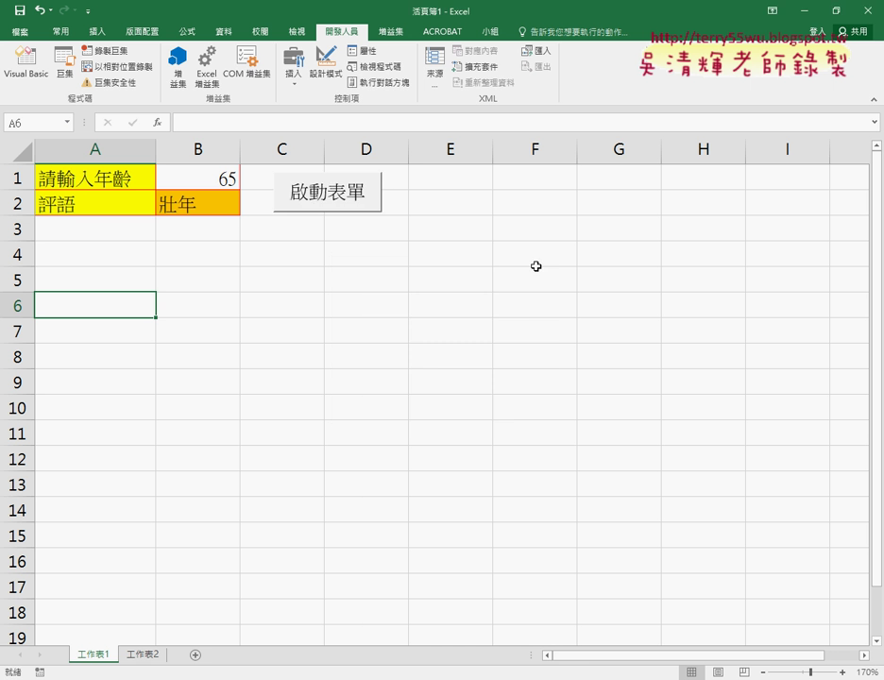
Cut the name 啟動表單 from Module1, then delete that procedure's three lines.
{"action": "left_click", "coordinate": [28, 80]}
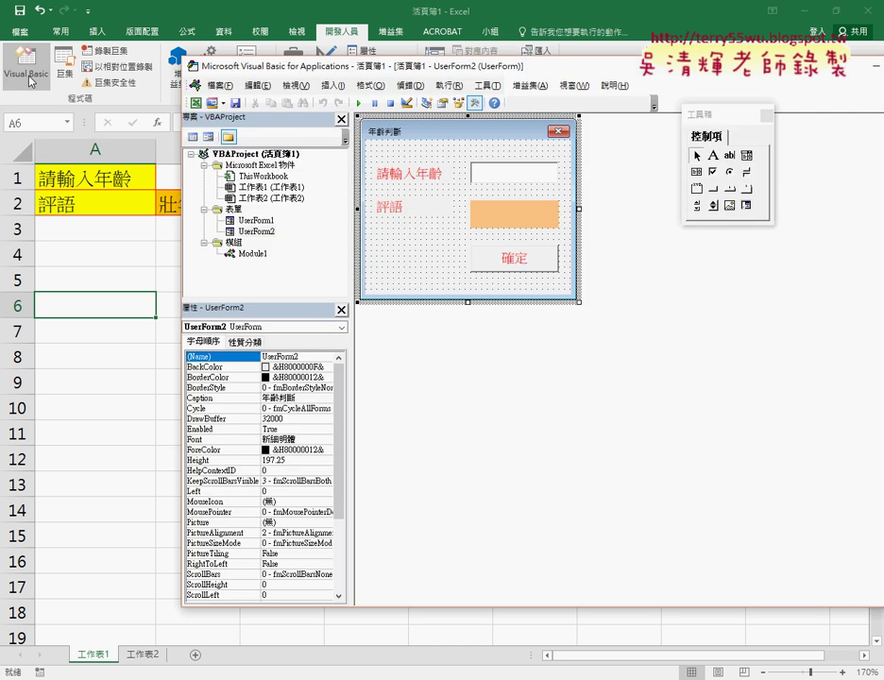
{"action": "double_click", "coordinate": [251, 253]}
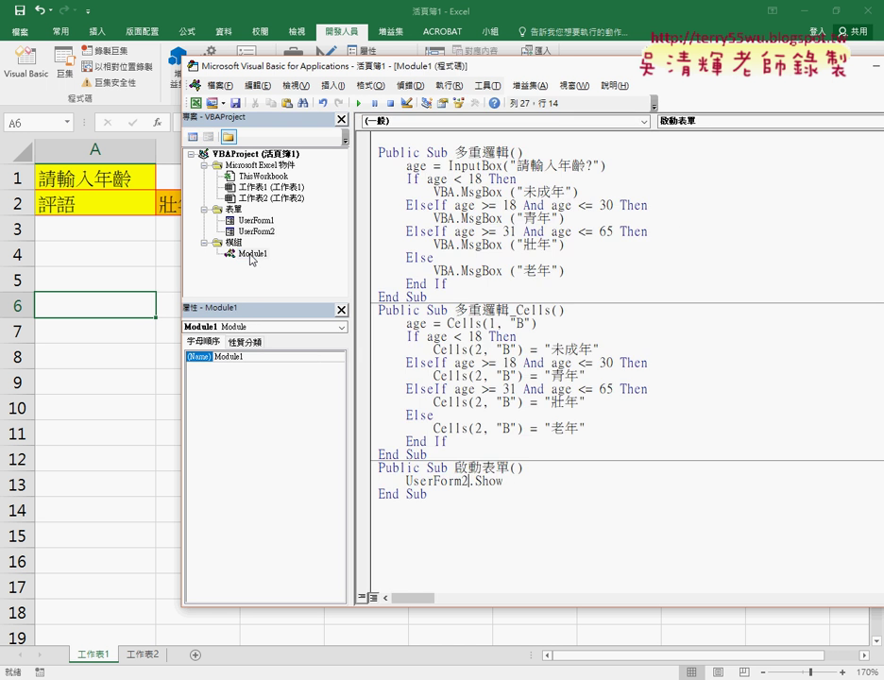
{"action": "double_click", "coordinate": [467, 466]}
{"action": "right_click", "coordinate": [455, 463]}
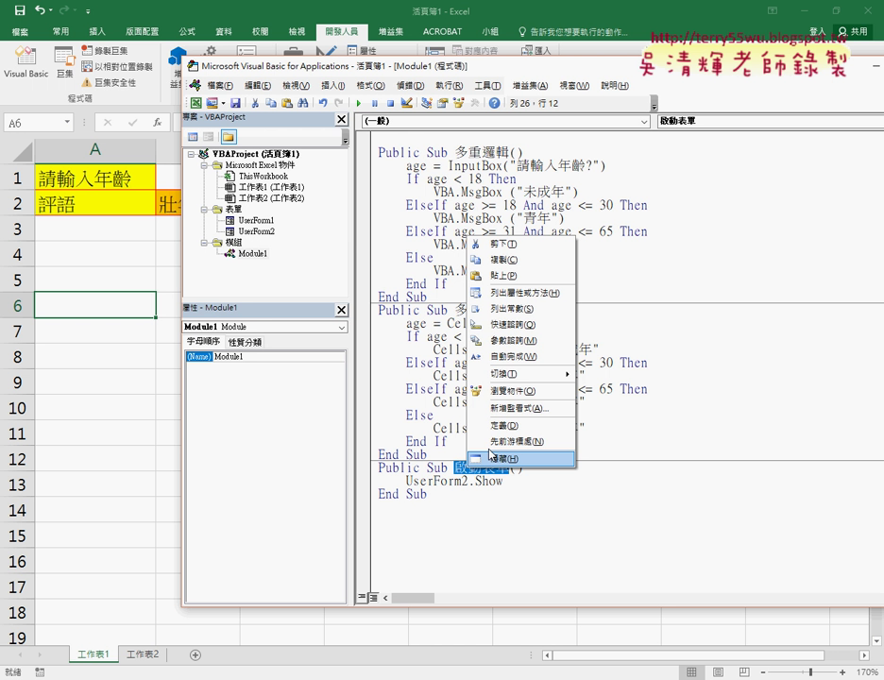
{"action": "left_click", "coordinate": [501, 243]}
{"action": "left_click", "coordinate": [420, 496]}
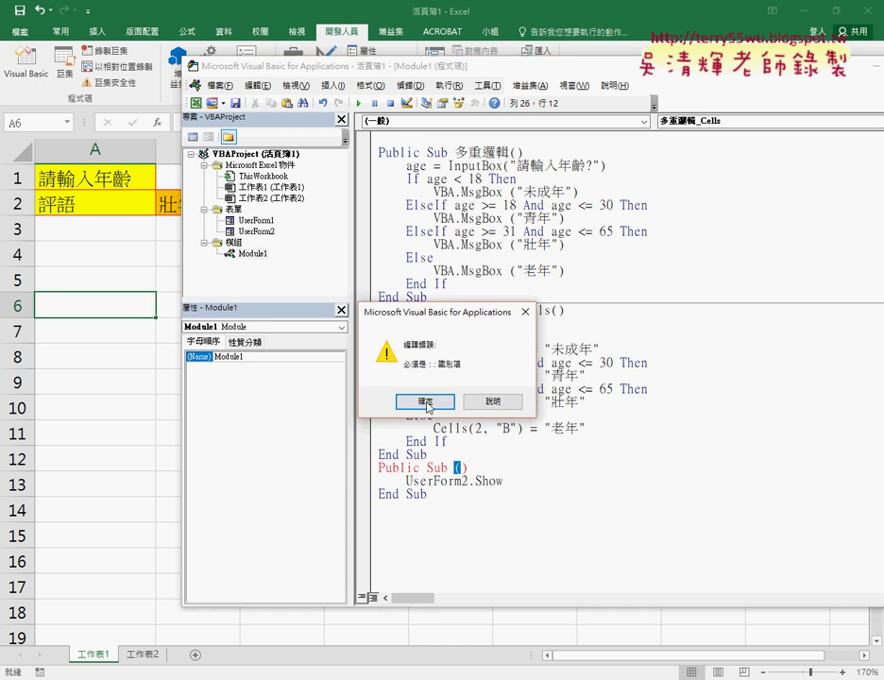
{"action": "key", "text": "Return"}
{"action": "left_click_drag", "start_coordinate": [432, 507], "coordinate": [370, 467]}
{"action": "key", "text": "Delete"}
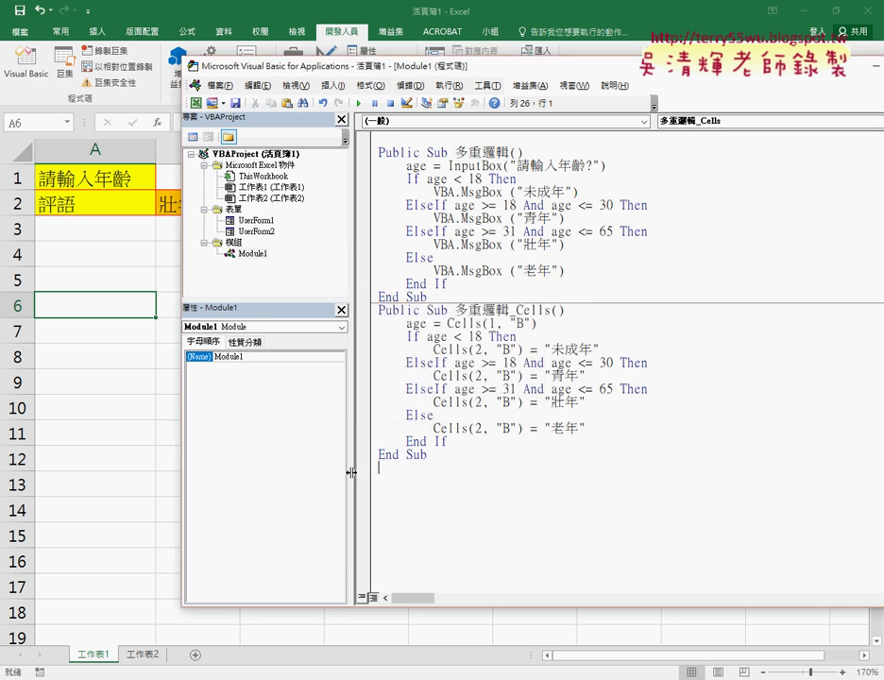
{"action": "left_click", "coordinate": [248, 253]}
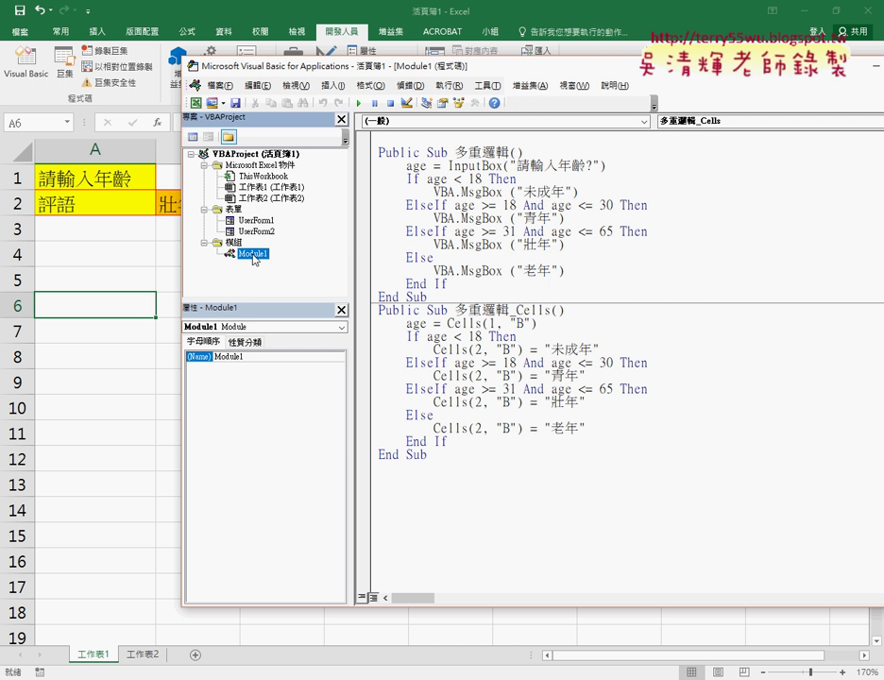
{"action": "left_click", "coordinate": [332, 85]}
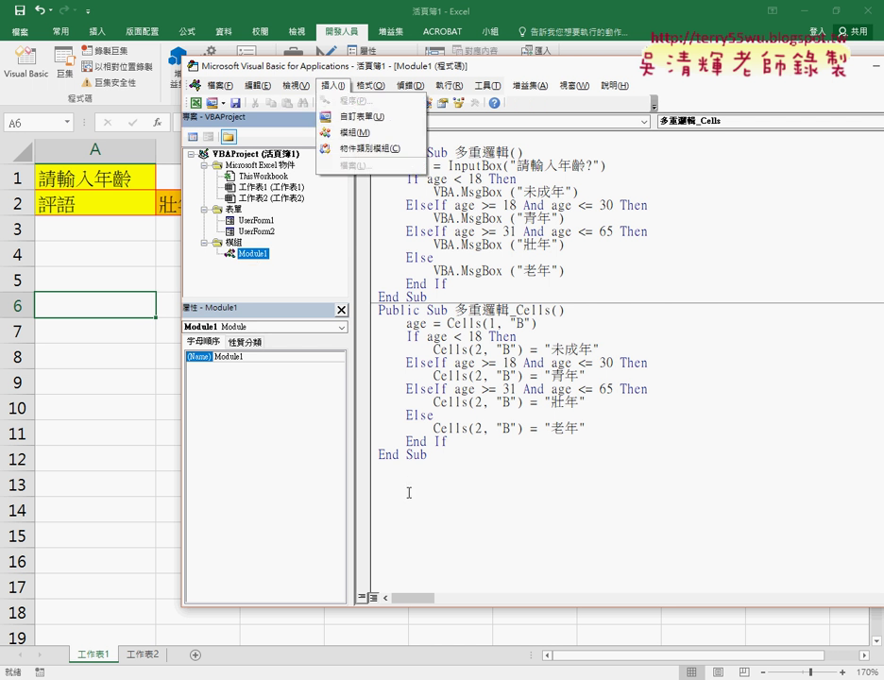
Insert a new Public Sub procedure named 啟動表單 into Module1.
{"action": "left_click", "coordinate": [411, 477]}
{"action": "left_click", "coordinate": [333, 85]}
{"action": "left_click", "coordinate": [363, 101]}
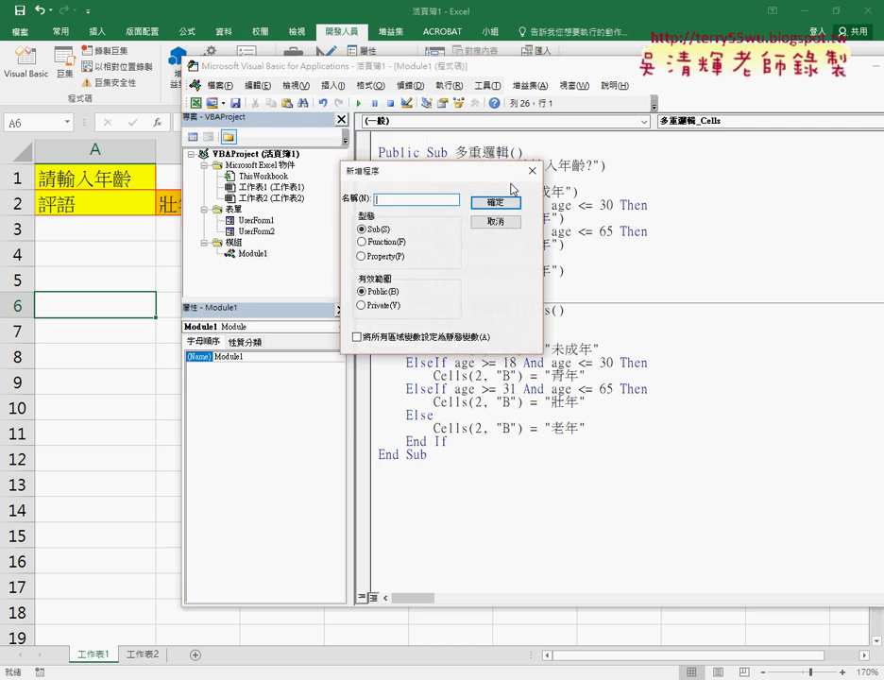
{"action": "right_click", "coordinate": [440, 203]}
{"action": "left_click", "coordinate": [467, 267]}
{"action": "type", "text": "啟動表單"}
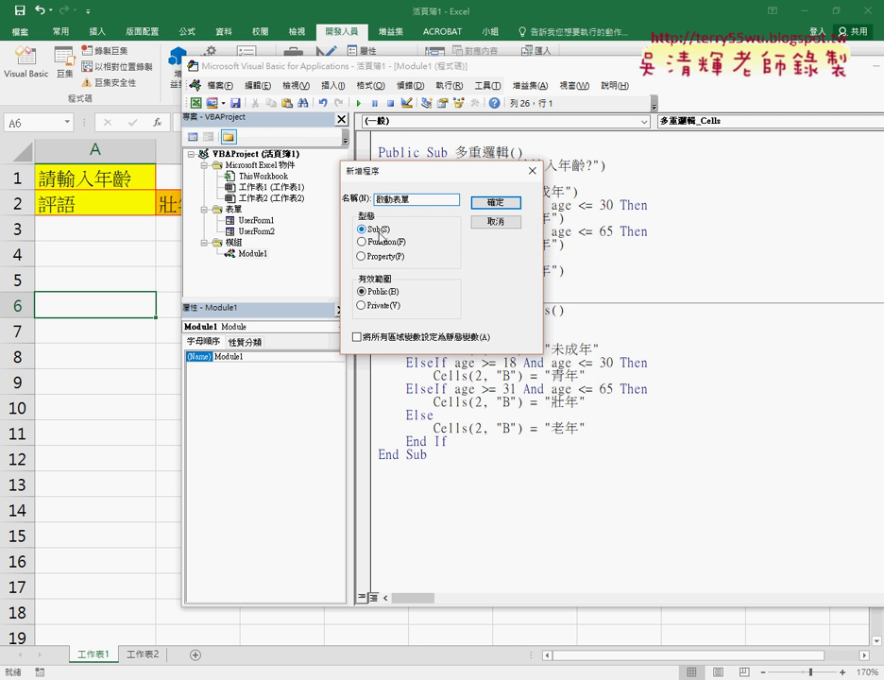
{"action": "left_click", "coordinate": [472, 206]}
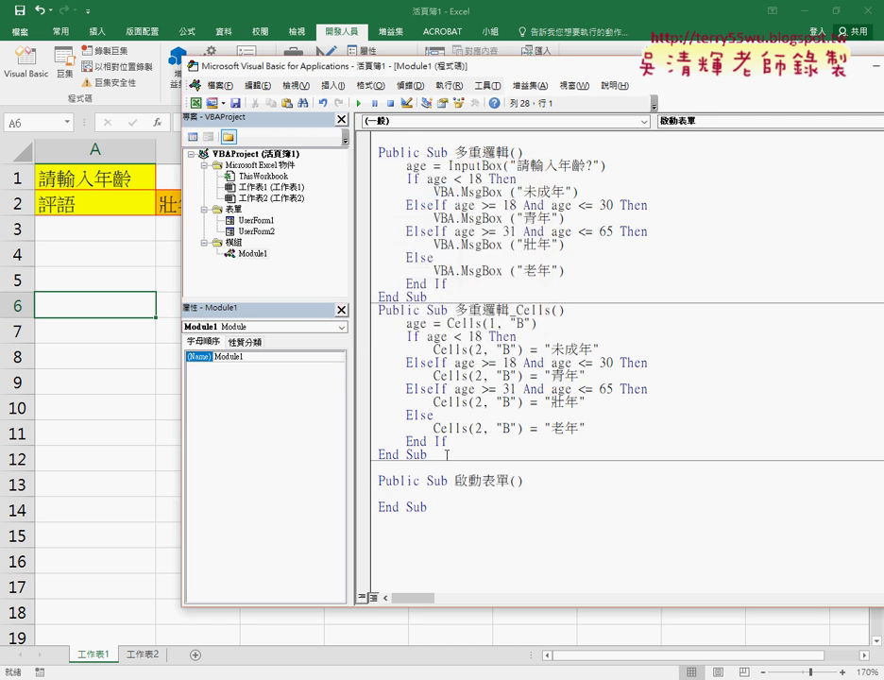
Begin the procedure body with 'userform2.sh'.
{"action": "key", "text": "Tab"}
{"action": "left_click", "coordinate": [264, 232]}
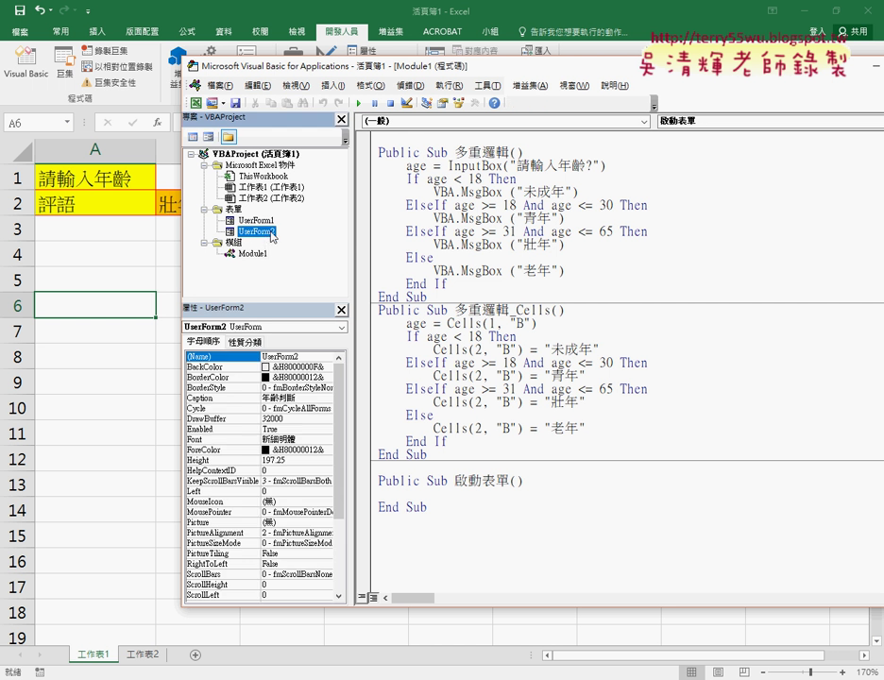
{"action": "left_click", "coordinate": [437, 495]}
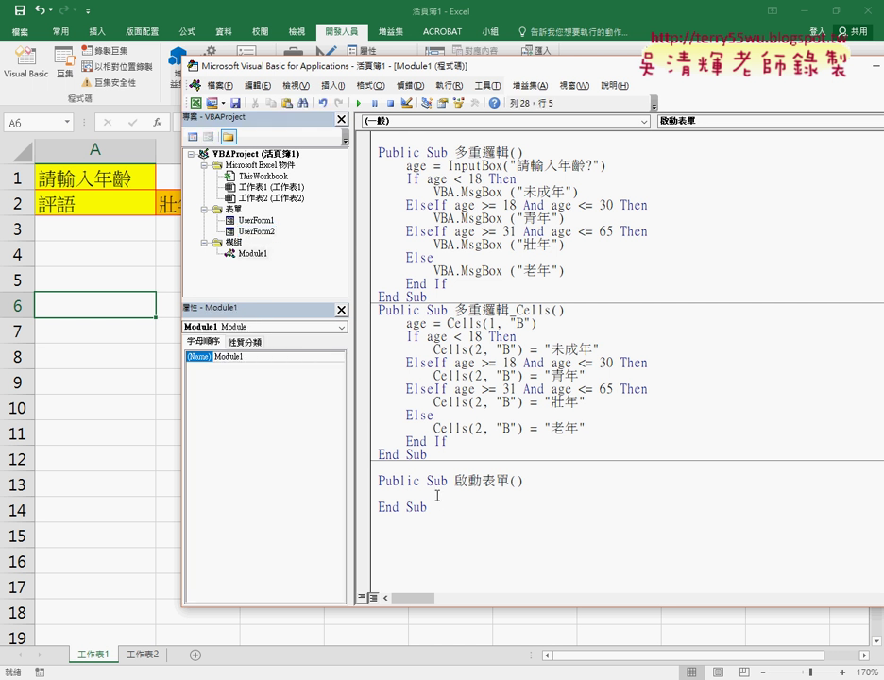
{"action": "type", "text": "u"}
{"action": "type", "text": "serfo"}
{"action": "type", "text": "rm2"}
{"action": "type", "text": "."}
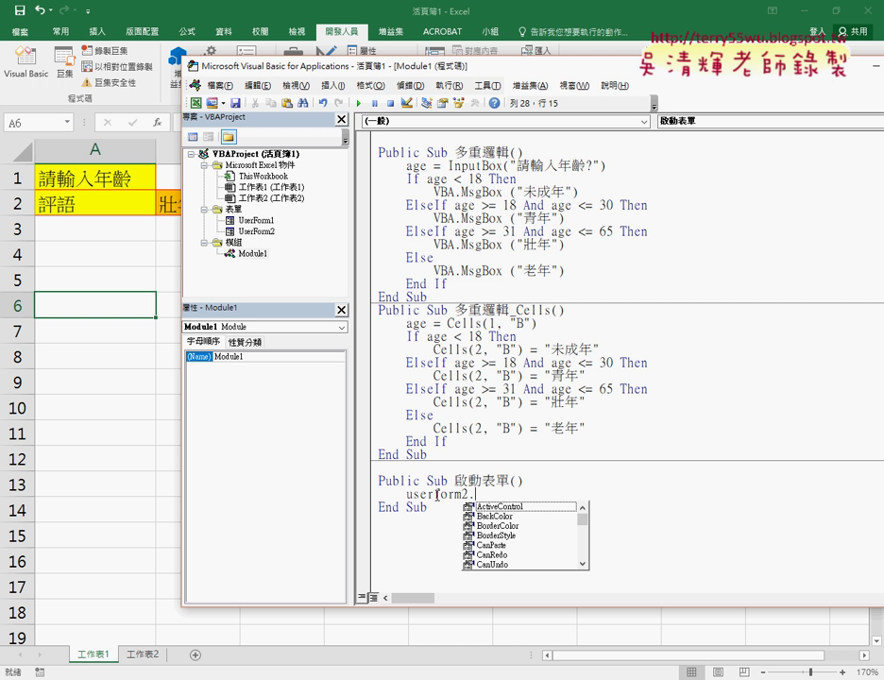
{"action": "type", "text": "s"}
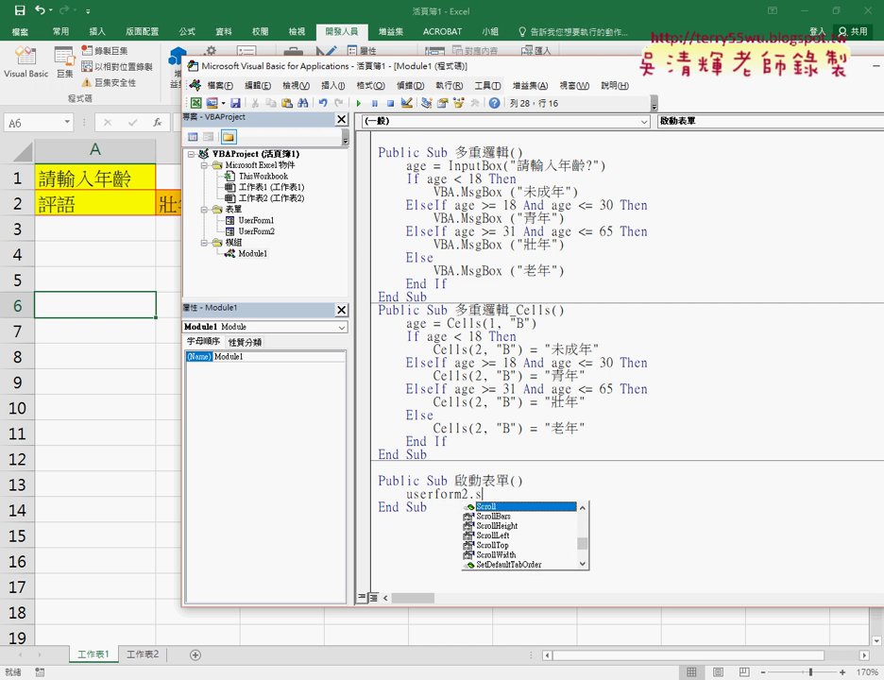
{"action": "type", "text": "h"}
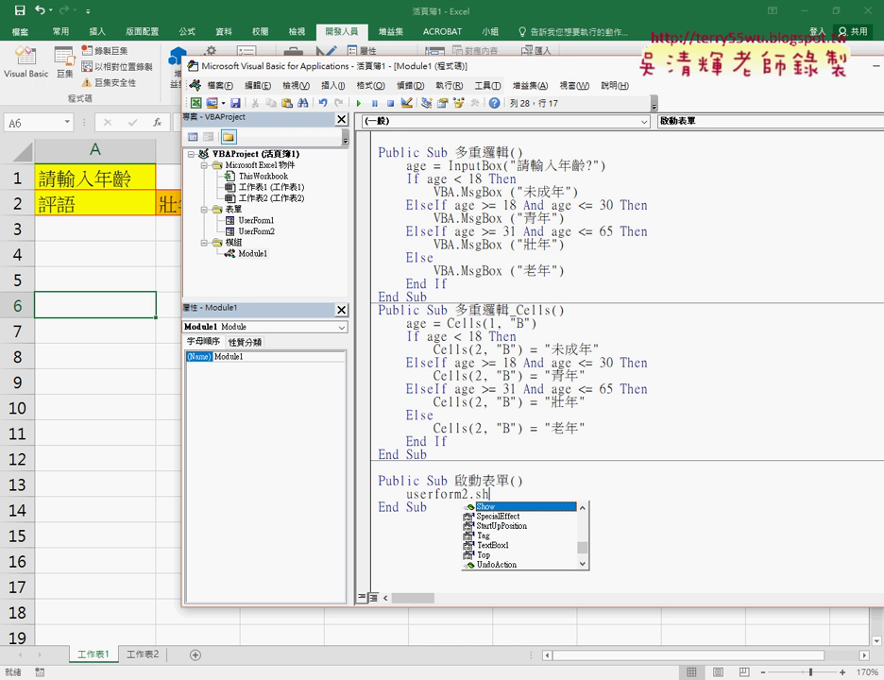
Finish the 啟動表單 macro's single line as UserForm2.Show.
{"action": "double_click", "coordinate": [517, 507]}
{"action": "left_click", "coordinate": [556, 532]}
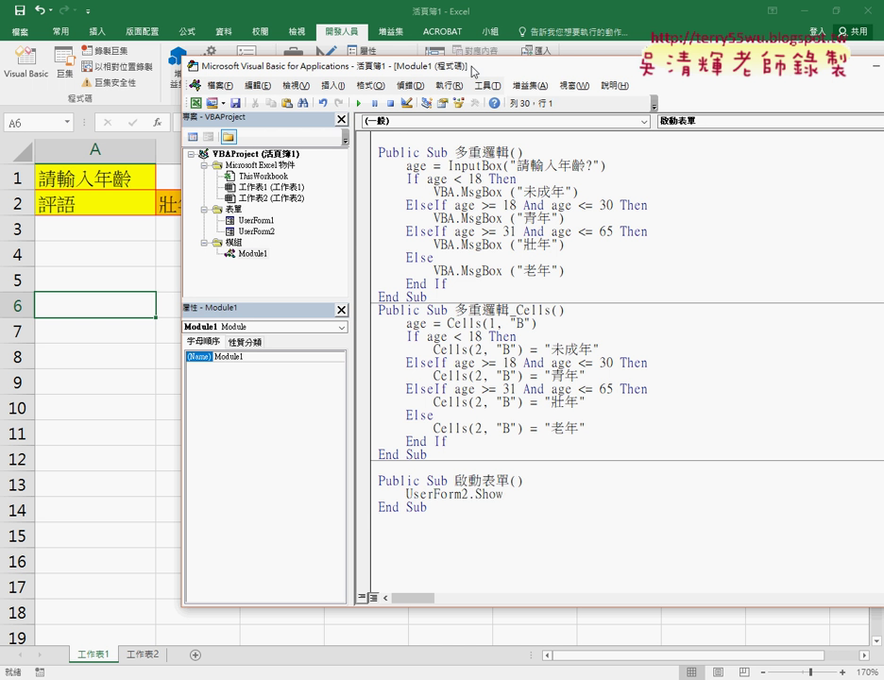
{"action": "left_click", "coordinate": [510, 480]}
{"action": "left_click_drag", "start_coordinate": [510, 481], "coordinate": [456, 482]}
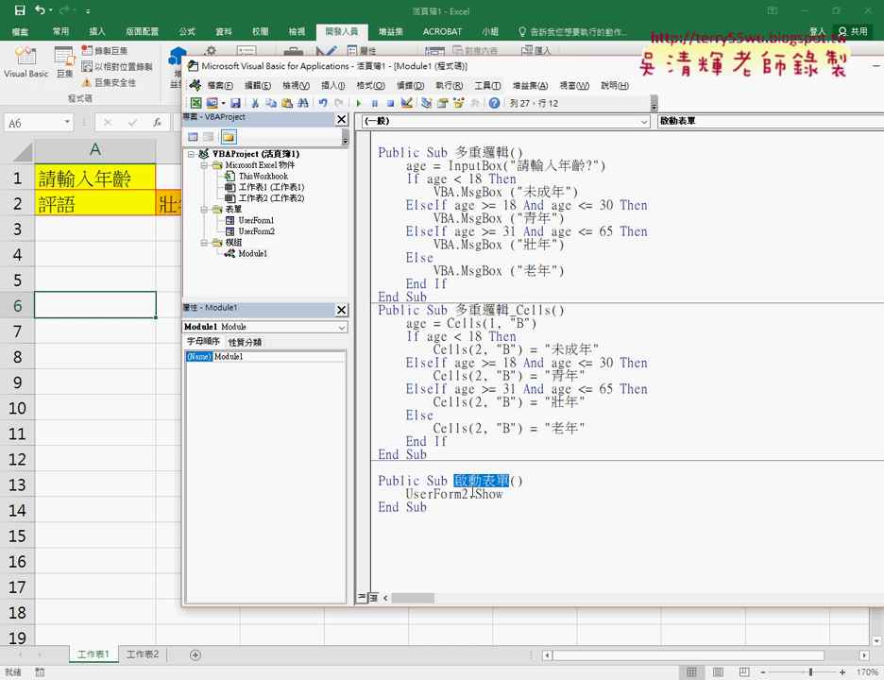
{"action": "left_click_drag", "start_coordinate": [468, 493], "coordinate": [507, 498]}
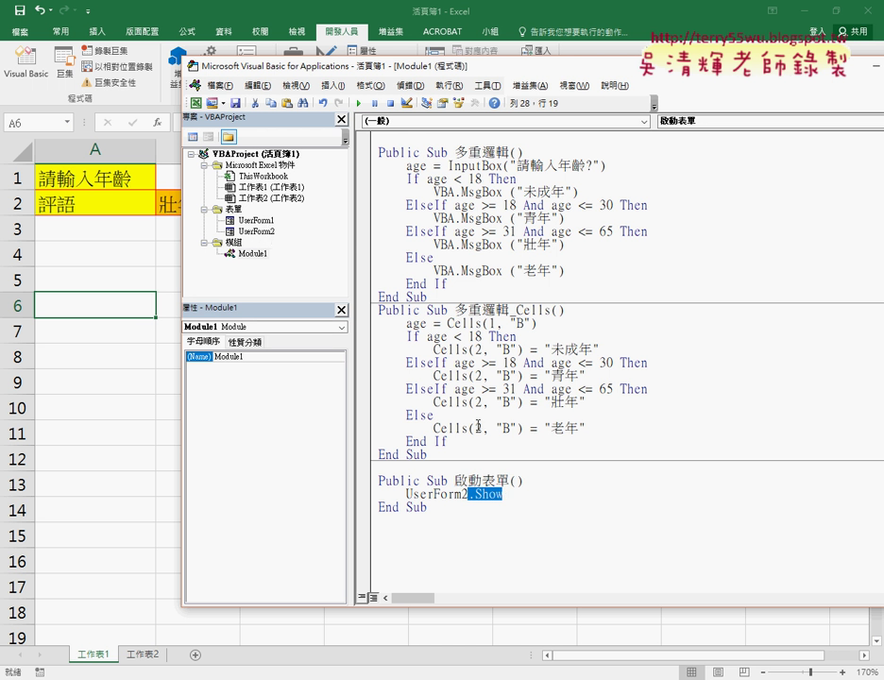
{"action": "key", "text": "Delete"}
{"action": "type", "text": "."}
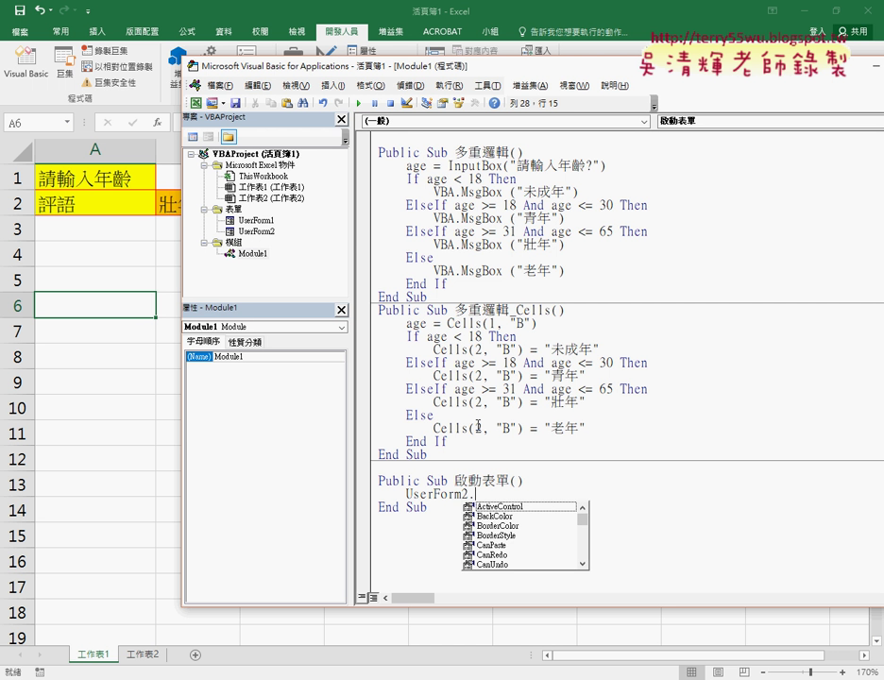
{"action": "type", "text": "h"}
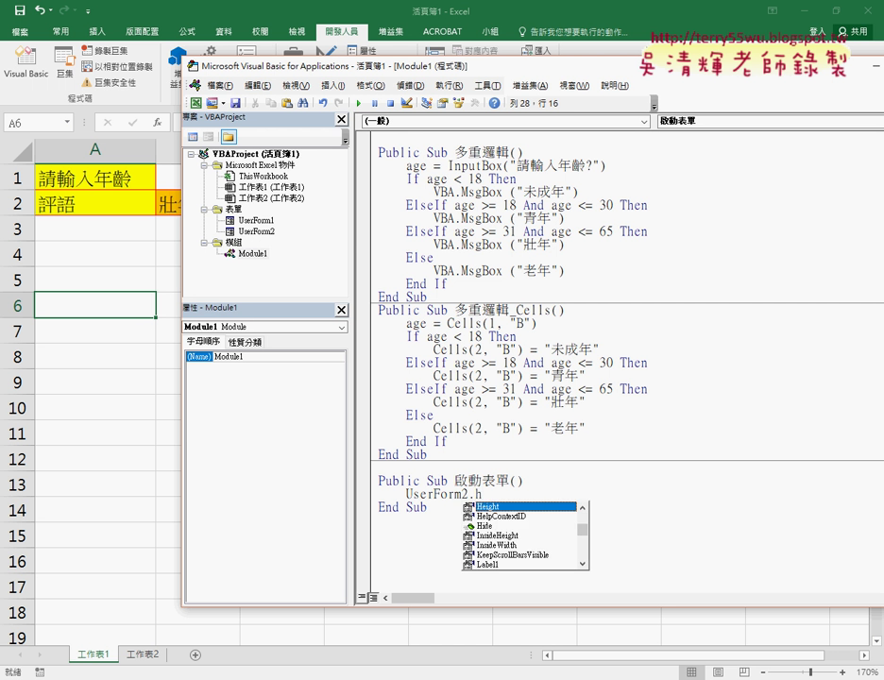
{"action": "key", "text": "Down"}
{"action": "key", "text": "Down"}
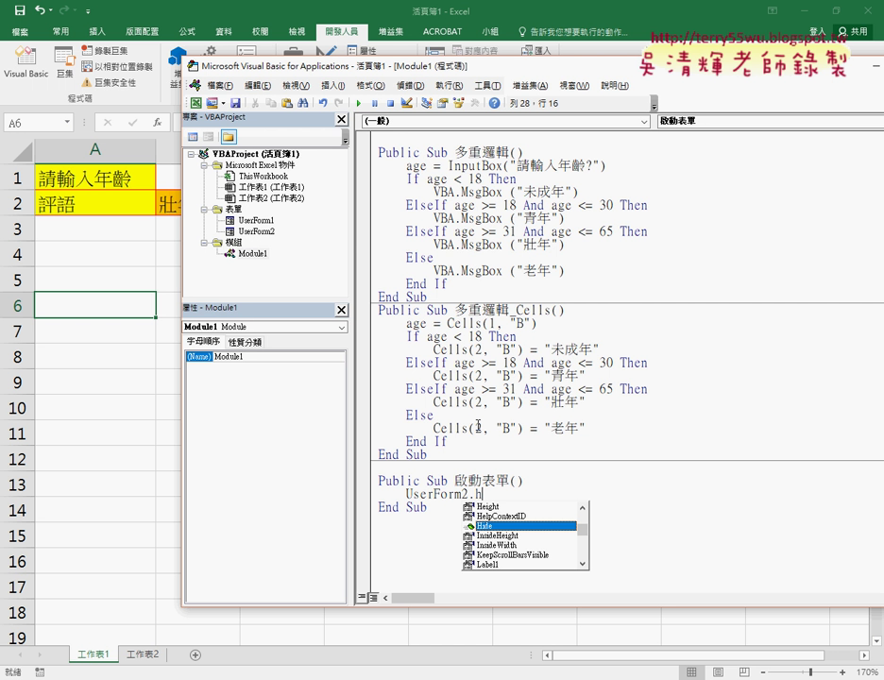
{"action": "key", "text": "BackSpace"}
{"action": "type", "text": "s"}
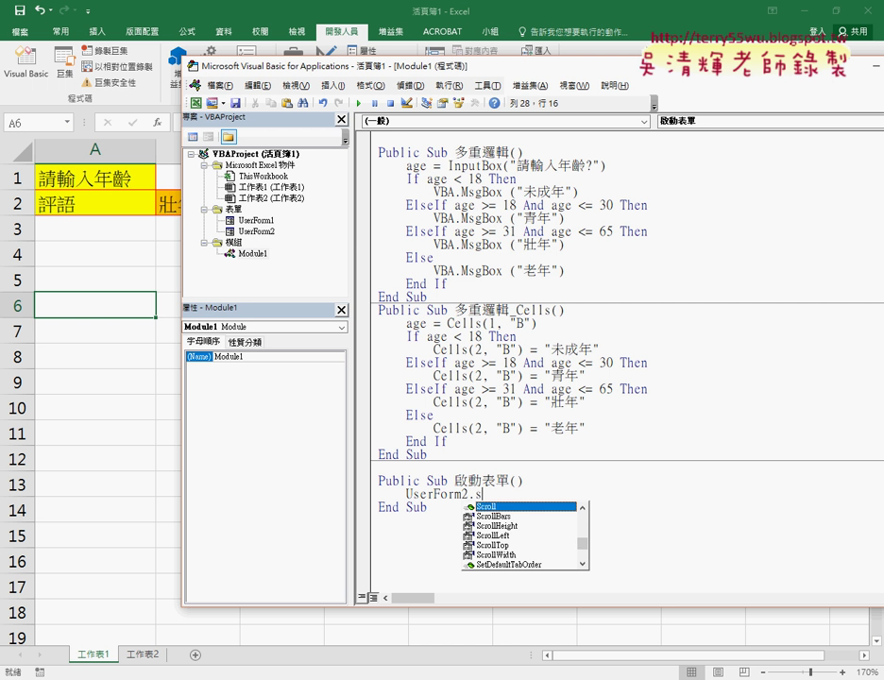
{"action": "type", "text": "ho"}
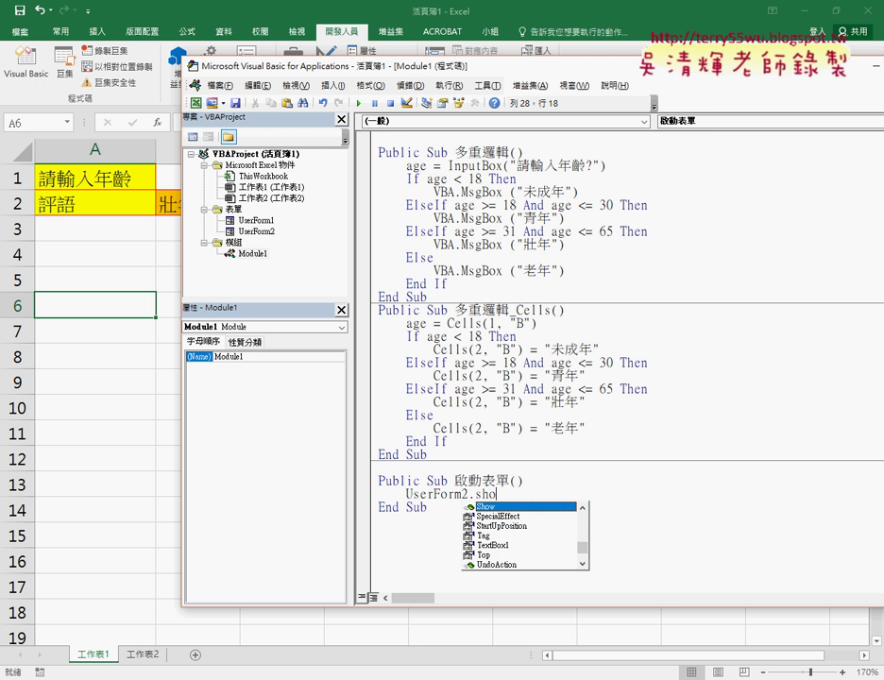
{"action": "type", "text": "w"}
{"action": "left_click", "coordinate": [620, 389]}
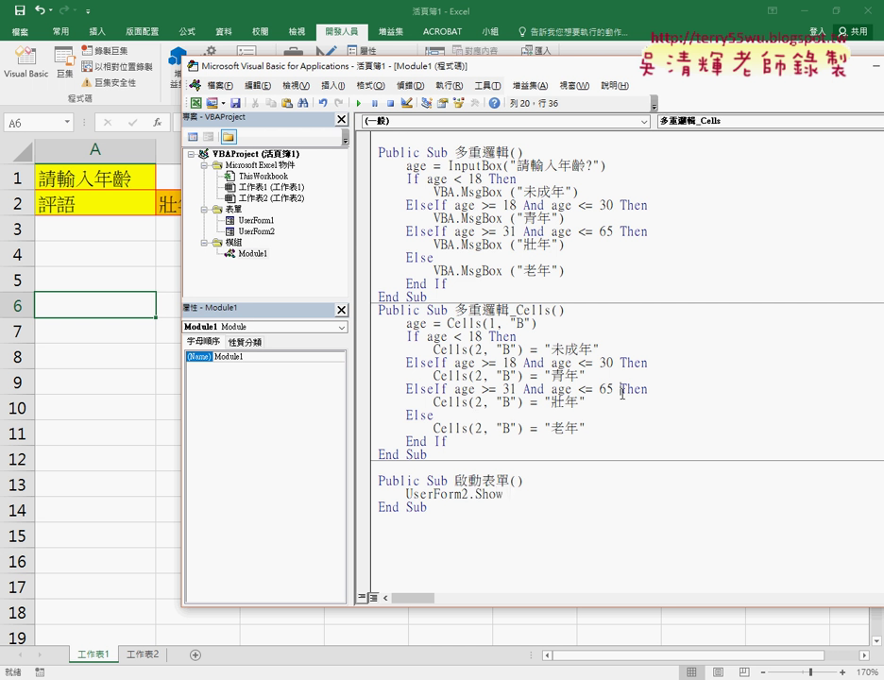
Replace the old button with a new form button over C1:D2 assigned the 啟動表單 macro.
{"action": "left_click", "coordinate": [128, 442]}
{"action": "right_click", "coordinate": [334, 201]}
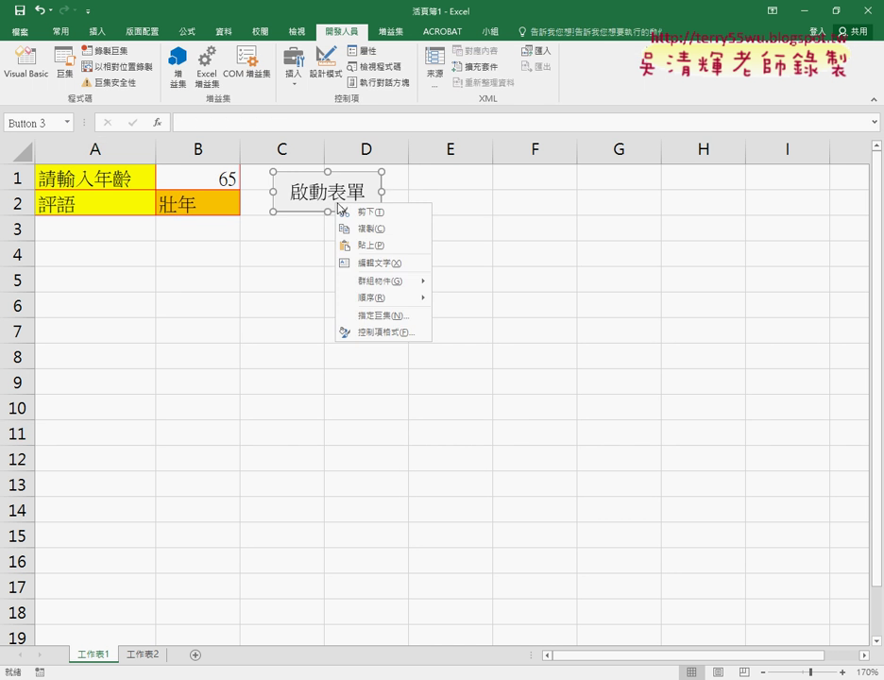
{"action": "left_click", "coordinate": [374, 211]}
{"action": "left_click", "coordinate": [294, 64]}
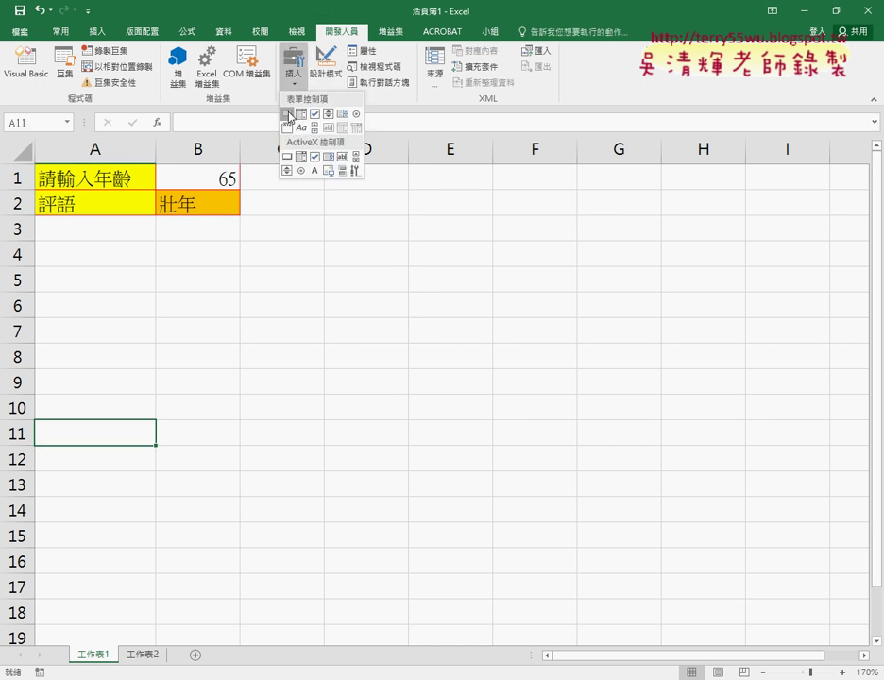
{"action": "left_click", "coordinate": [287, 115]}
{"action": "mouse_move", "coordinate": [275, 175]}
{"action": "left_mouse_down"}
{"action": "mouse_move", "coordinate": [342, 212]}
{"action": "mouse_move", "coordinate": [519, 222]}
{"action": "mouse_move", "coordinate": [387, 204]}
{"action": "left_mouse_up"}
{"action": "left_click", "coordinate": [377, 310]}
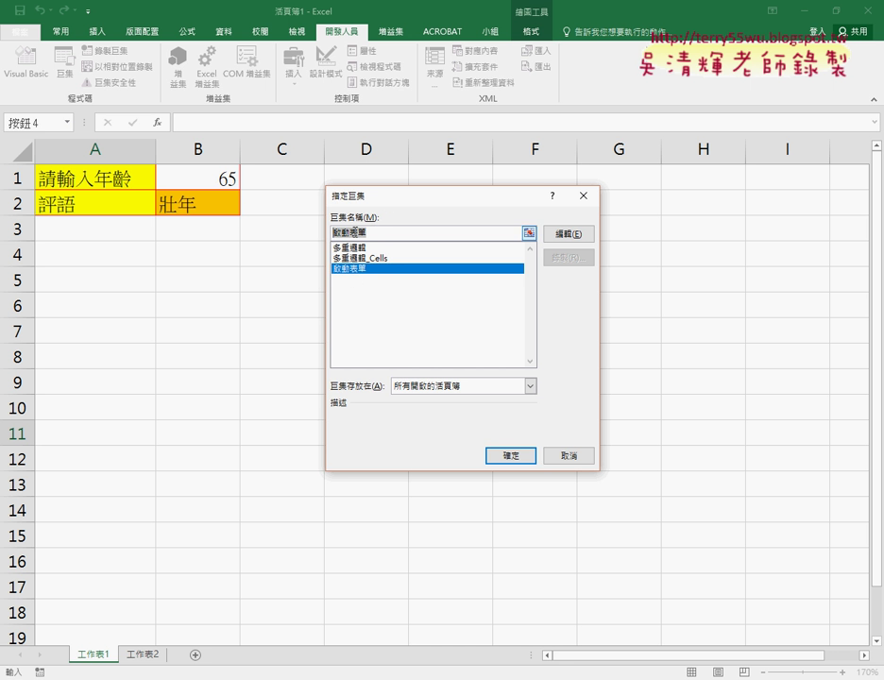
{"action": "right_click", "coordinate": [356, 233]}
{"action": "left_click", "coordinate": [371, 260]}
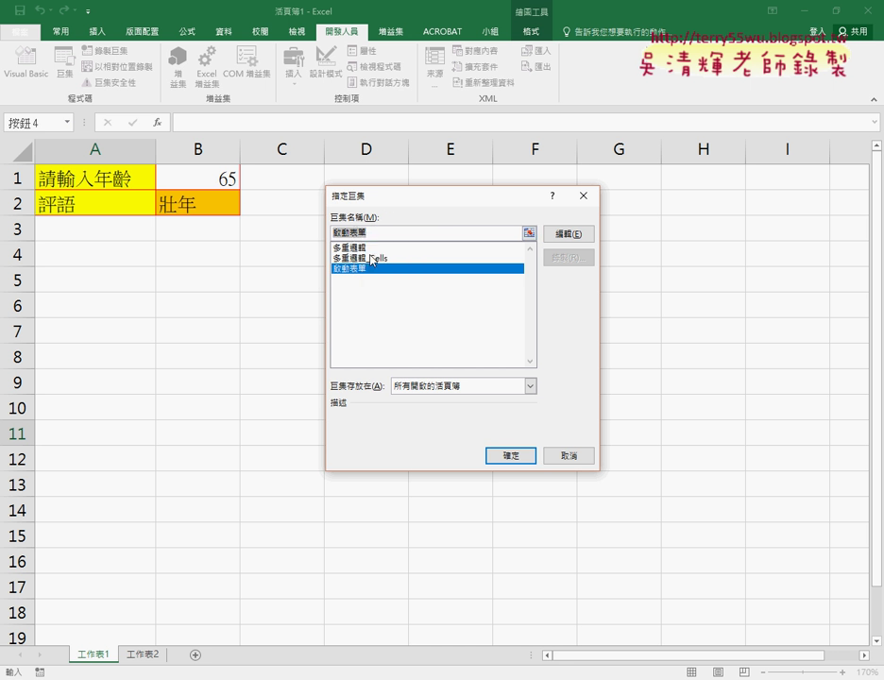
{"action": "left_click", "coordinate": [518, 459]}
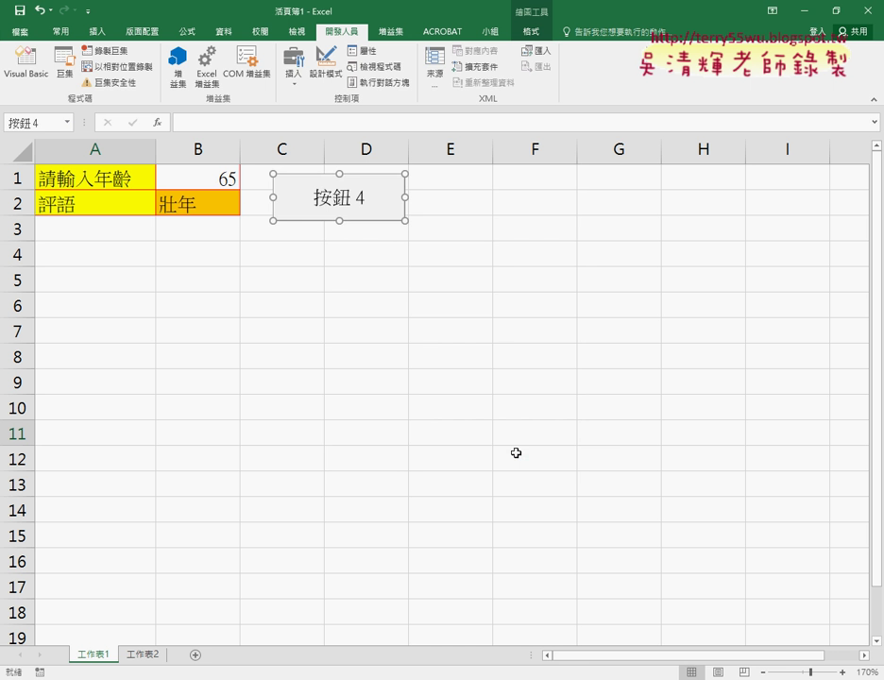
Change the new button's caption from 按鈕 4 to 啟動表單.
{"action": "left_click", "coordinate": [315, 198]}
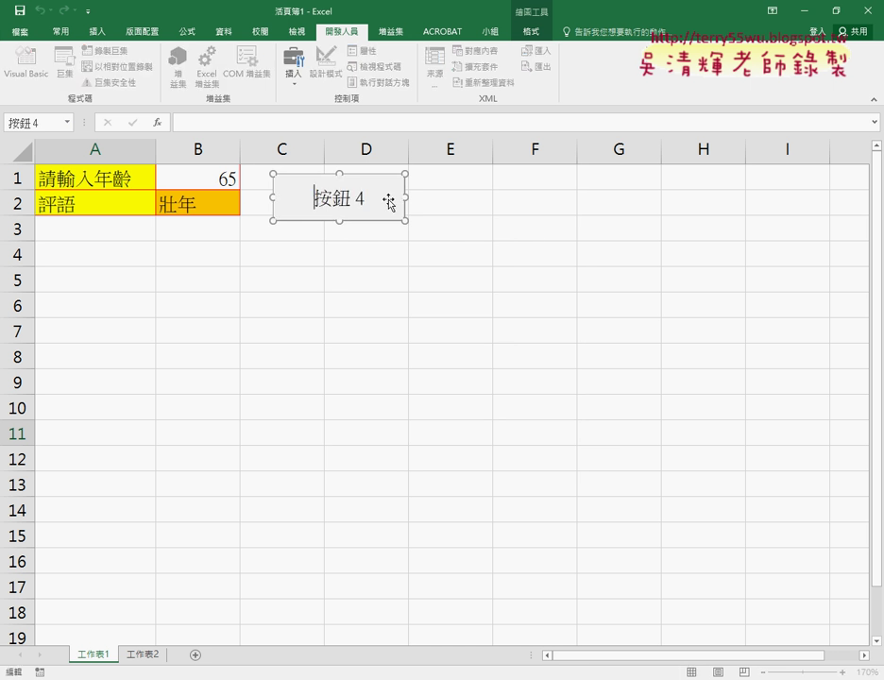
{"action": "key", "text": "Delete"}
{"action": "key", "text": "Delete"}
{"action": "key", "text": "Delete"}
{"action": "key", "text": "Delete"}
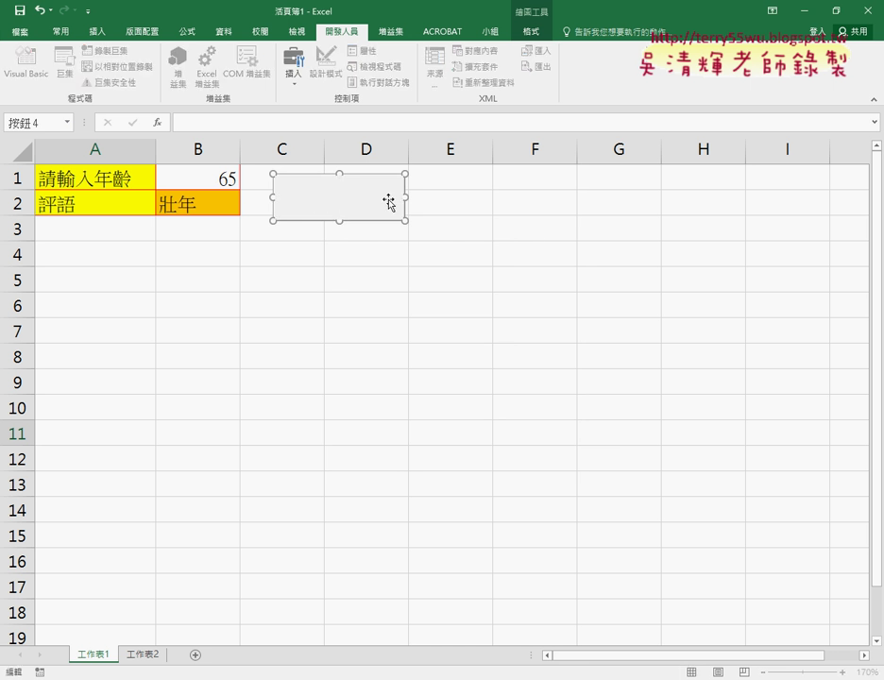
{"action": "type", "text": "啟動表單"}
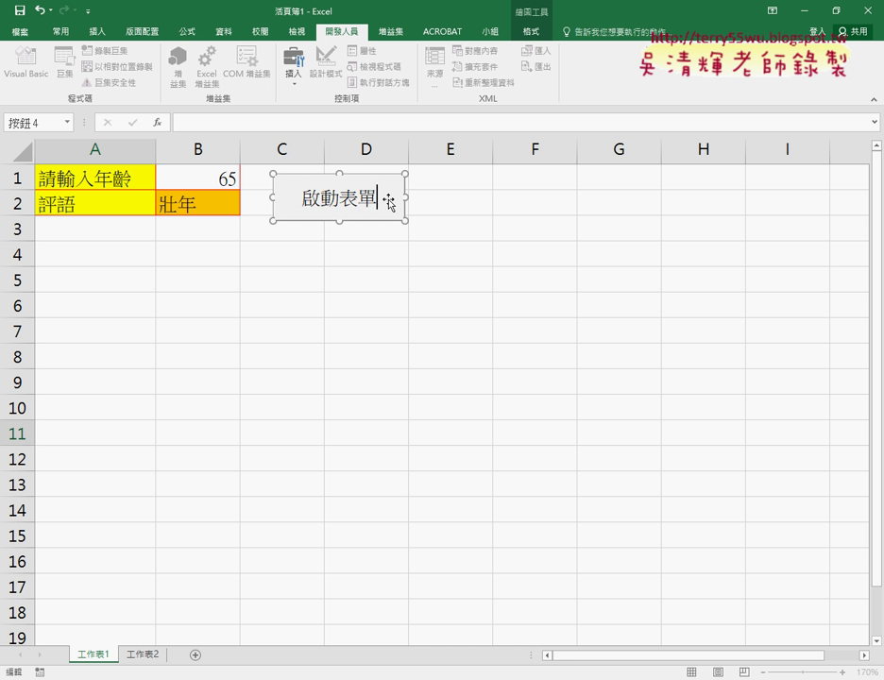
{"action": "left_click", "coordinate": [475, 257]}
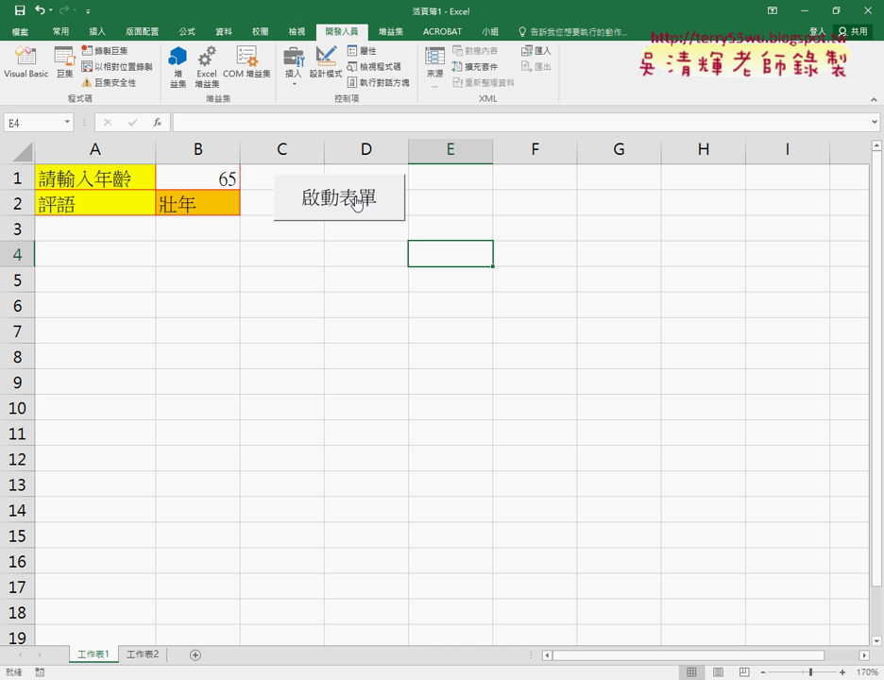
Open the 年齡判斷 form from the 啟動表單 button three times, closing it each time.
{"action": "left_click", "coordinate": [357, 204]}
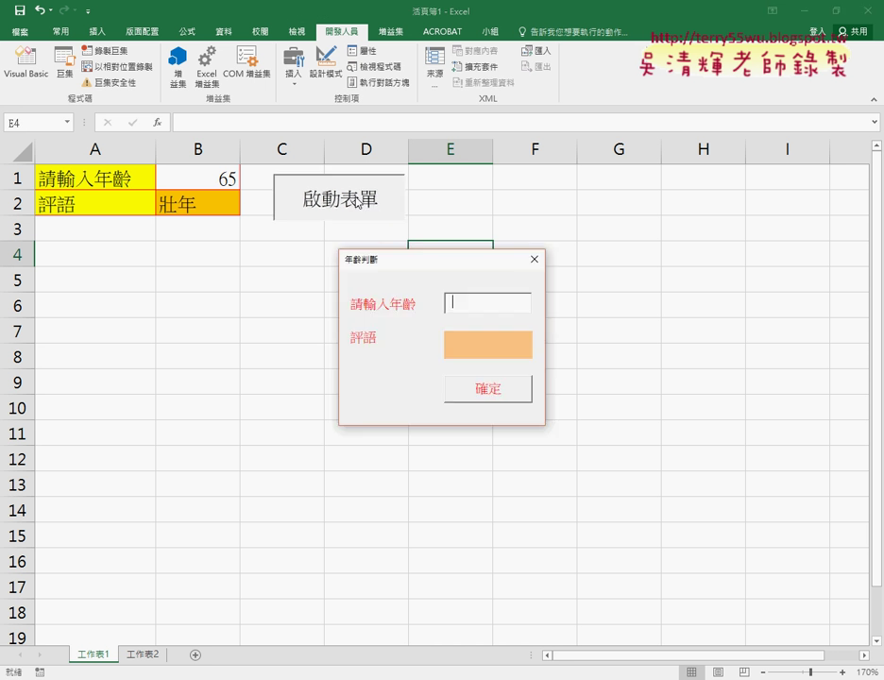
{"action": "left_click", "coordinate": [534, 259]}
{"action": "left_click", "coordinate": [377, 215]}
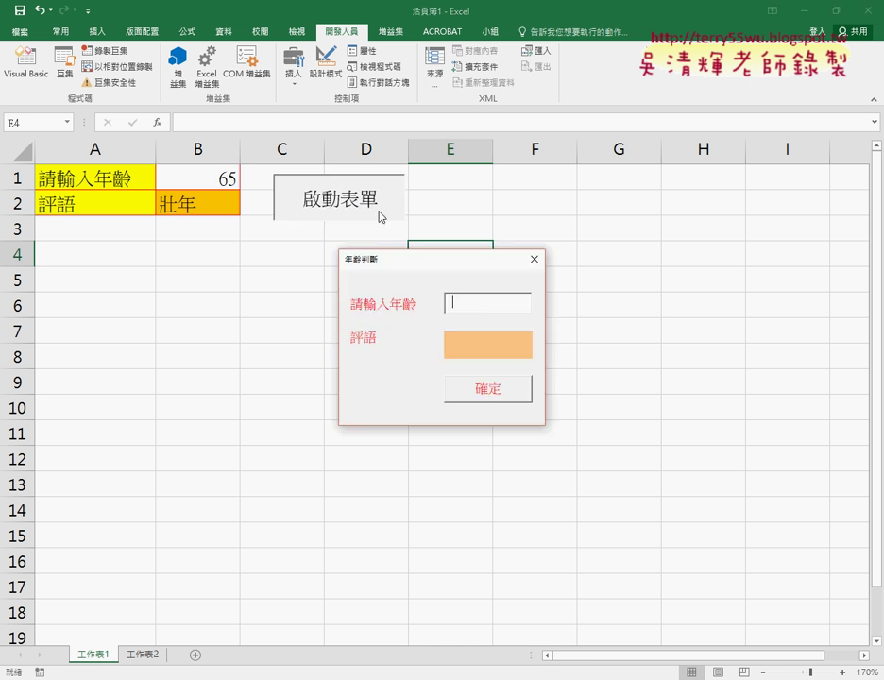
{"action": "left_click", "coordinate": [533, 260]}
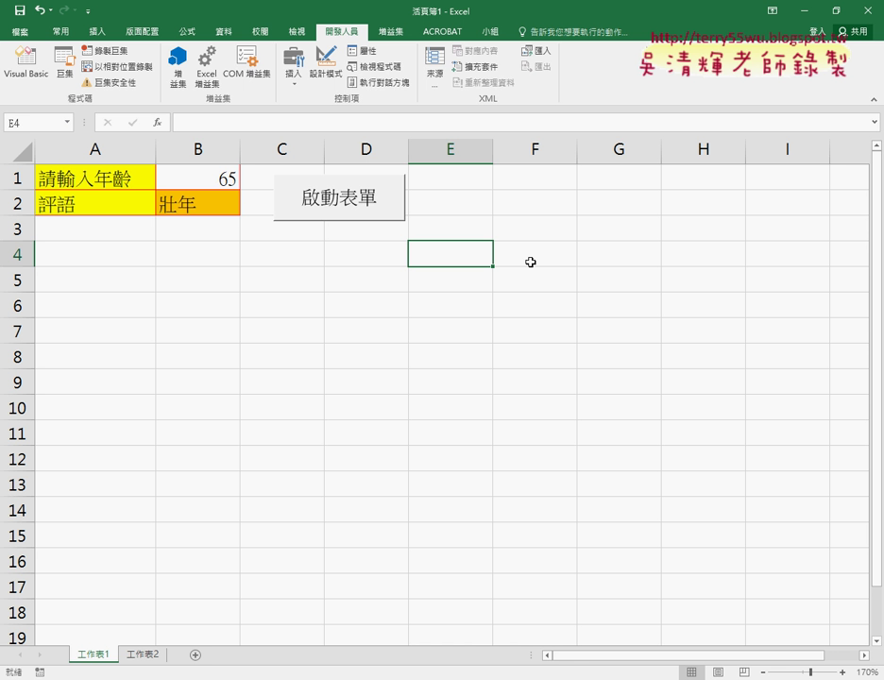
{"action": "left_click", "coordinate": [389, 203]}
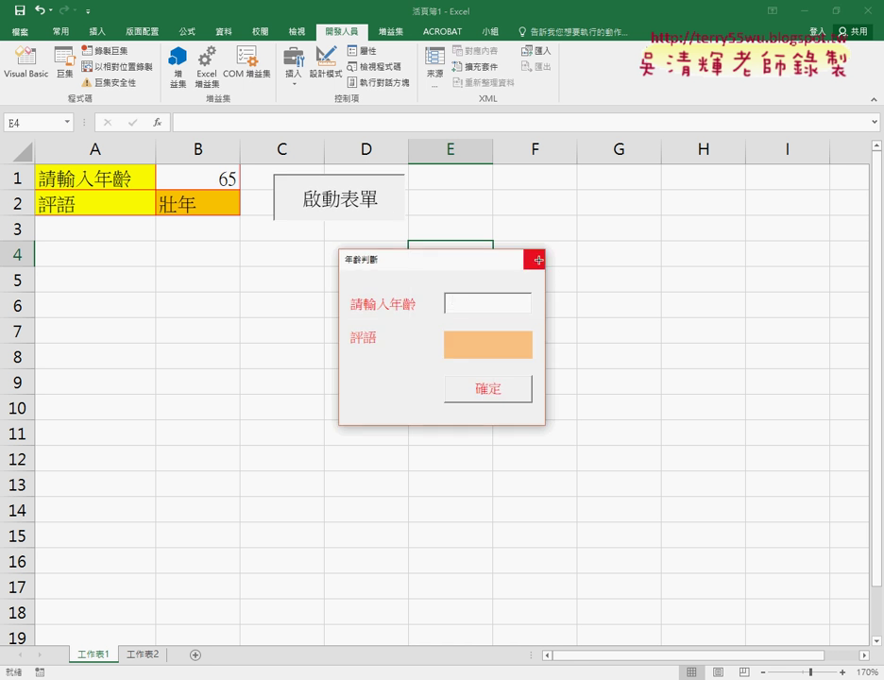
{"action": "left_click", "coordinate": [536, 261]}
Select cell C5, test the 啟動表單 button once more, then open the Visual Basic editor.
{"action": "left_click", "coordinate": [255, 281]}
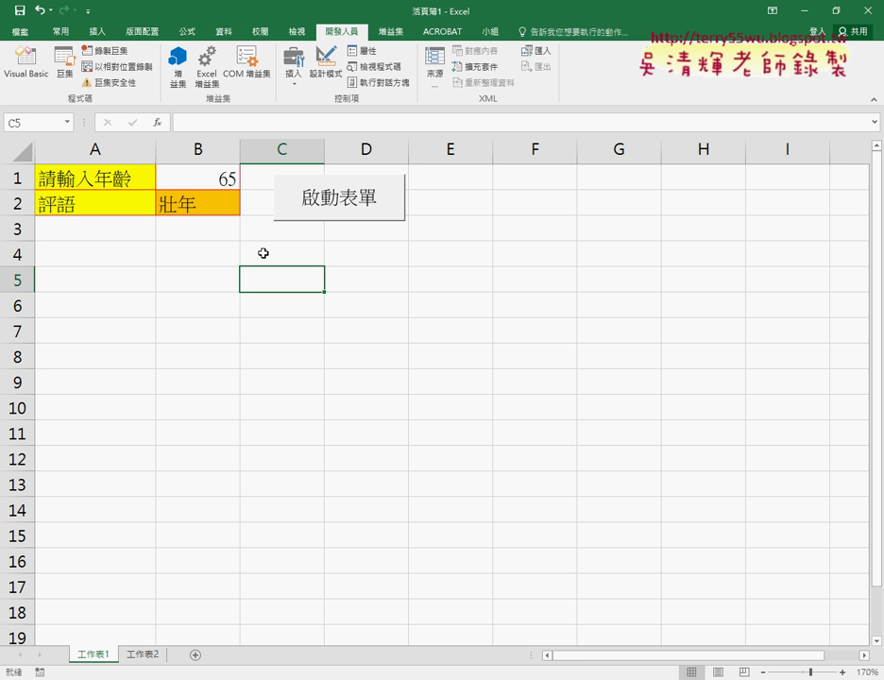
{"action": "left_click", "coordinate": [314, 214]}
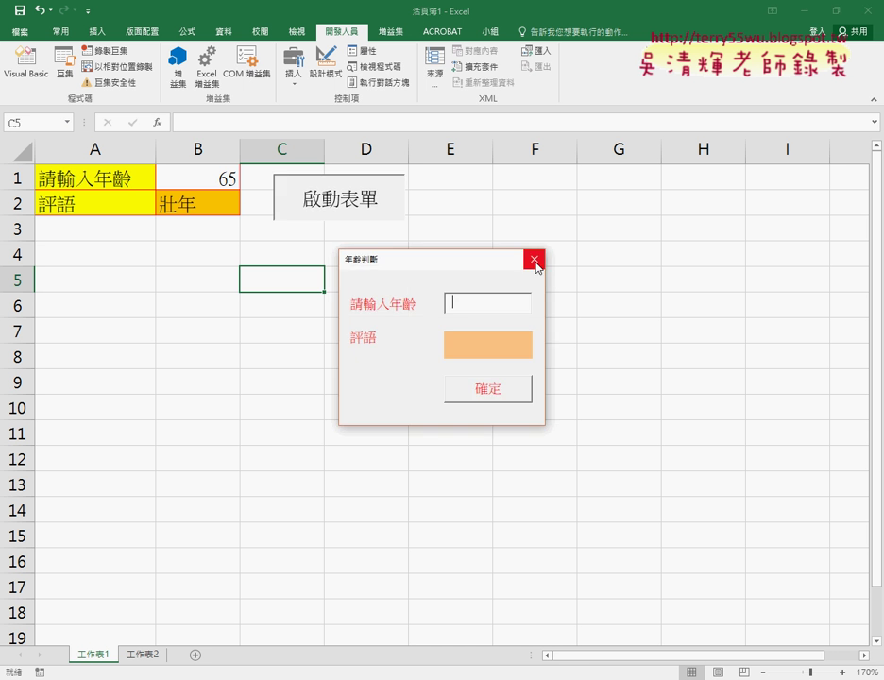
{"action": "left_click", "coordinate": [535, 259]}
{"action": "left_click", "coordinate": [21, 68]}
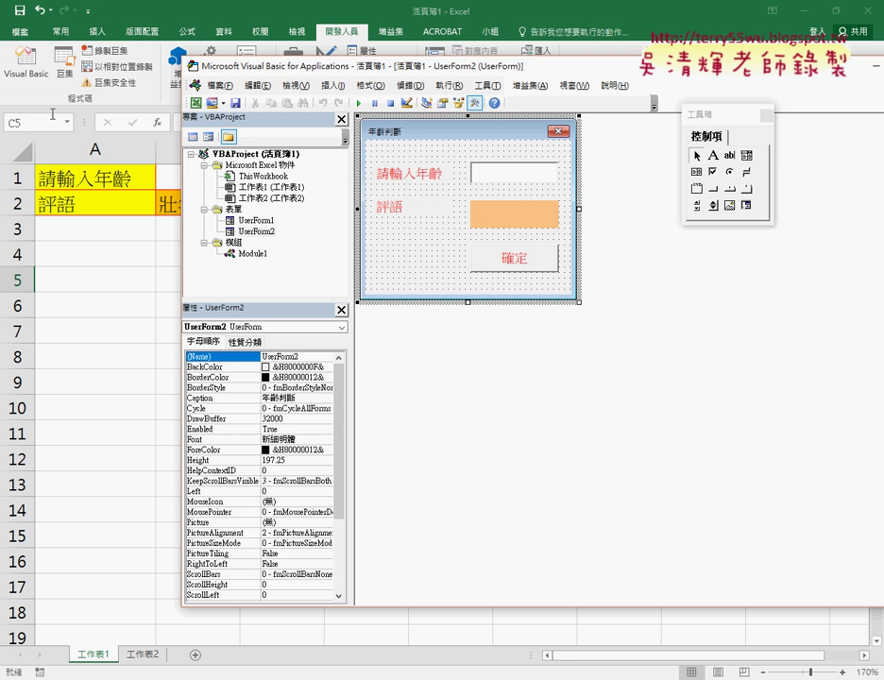
Open ThisWorkbook's code and create a Workbook_Open procedure with the Workbook and Open dropdowns.
{"action": "left_click_drag", "start_coordinate": [287, 217], "coordinate": [287, 256]}
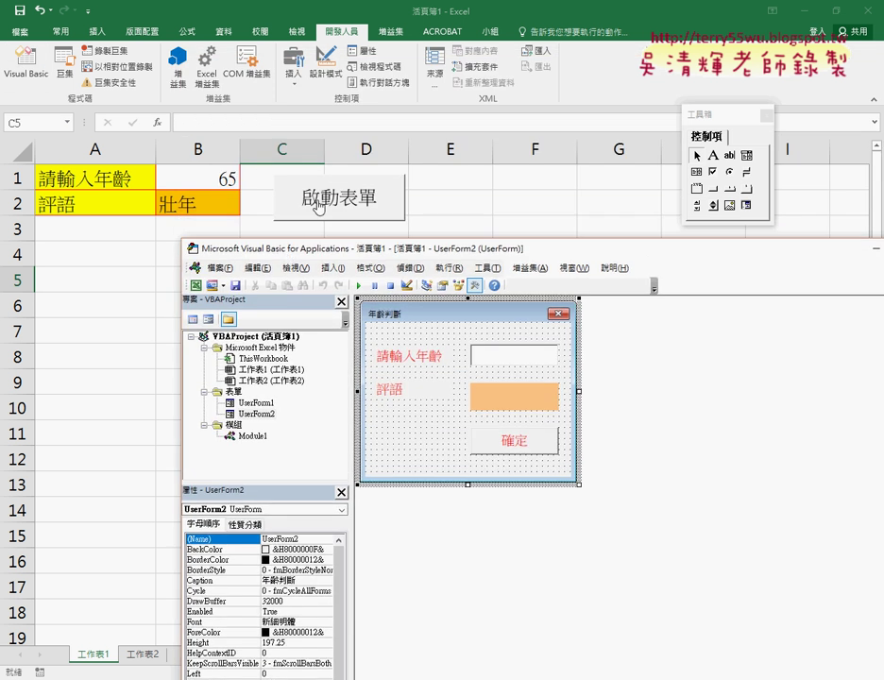
{"action": "left_click", "coordinate": [269, 360]}
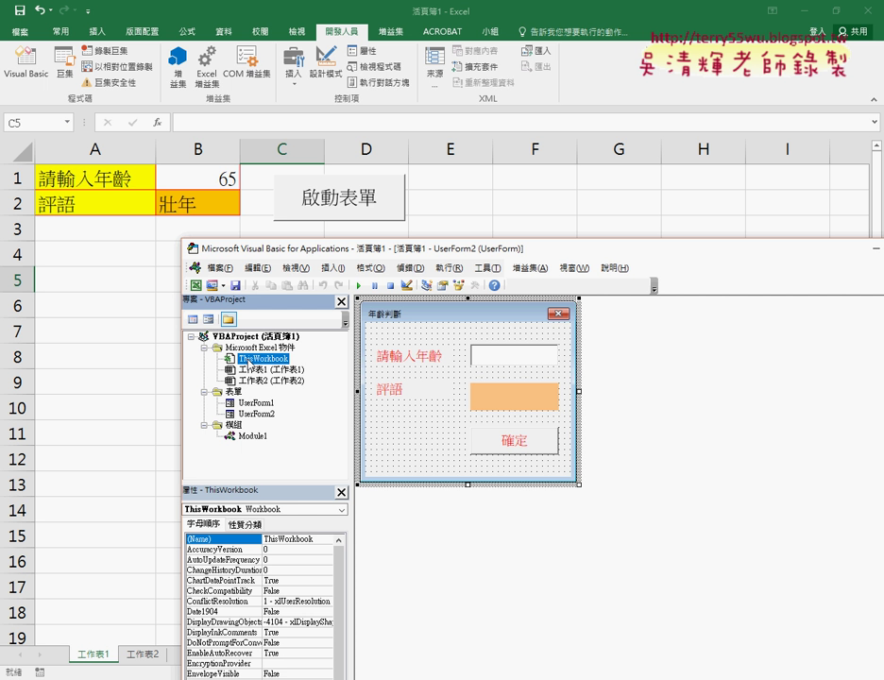
{"action": "double_click", "coordinate": [250, 359]}
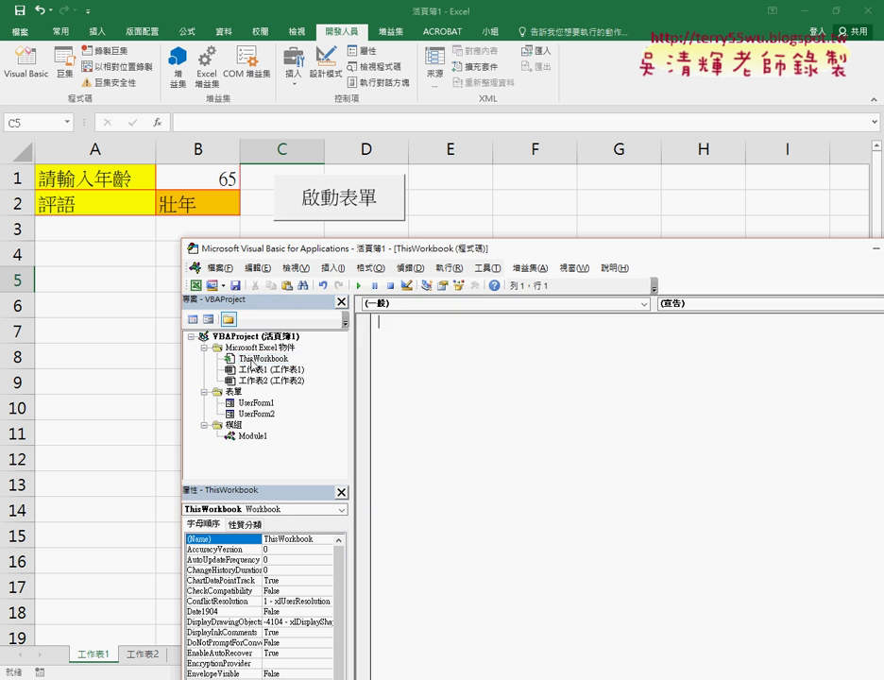
{"action": "left_click", "coordinate": [434, 304]}
{"action": "left_click", "coordinate": [431, 325]}
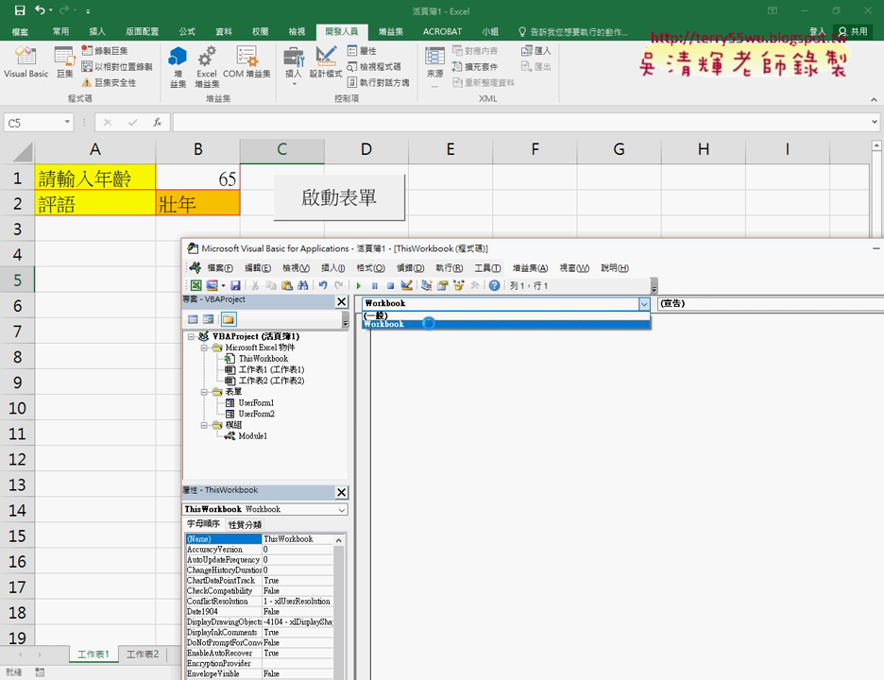
{"action": "left_click", "coordinate": [723, 305]}
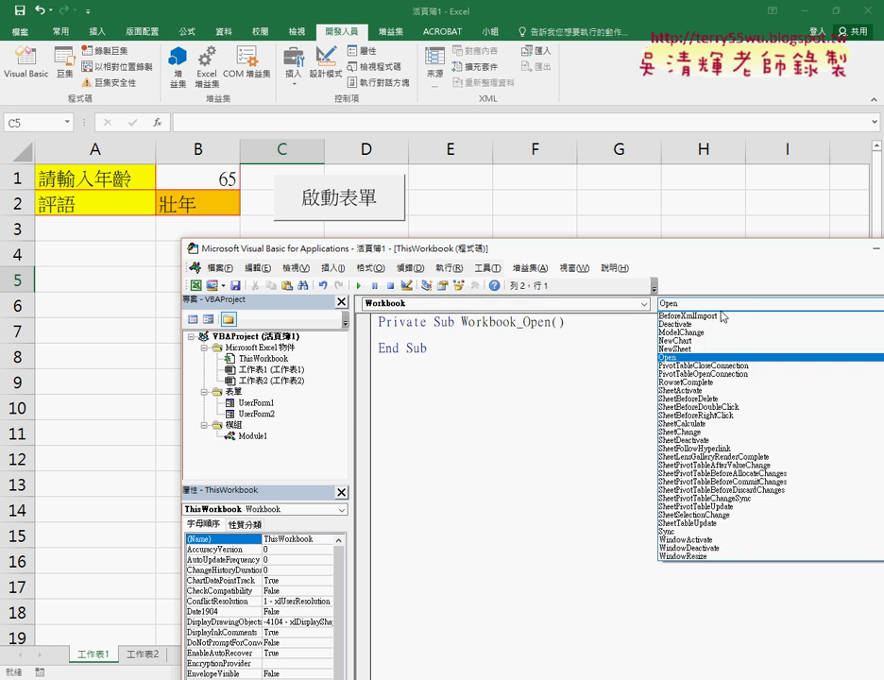
{"action": "left_click", "coordinate": [720, 311]}
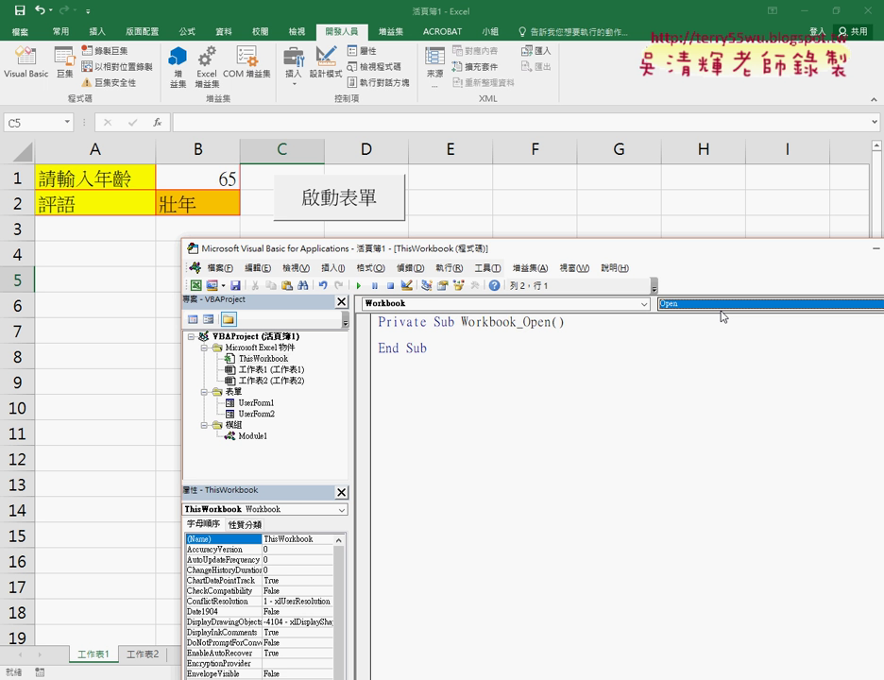
Write an indented UserForm2.Show line inside Workbook_Open, then return to the worksheet.
{"action": "left_click", "coordinate": [490, 331]}
{"action": "key", "text": "Tab"}
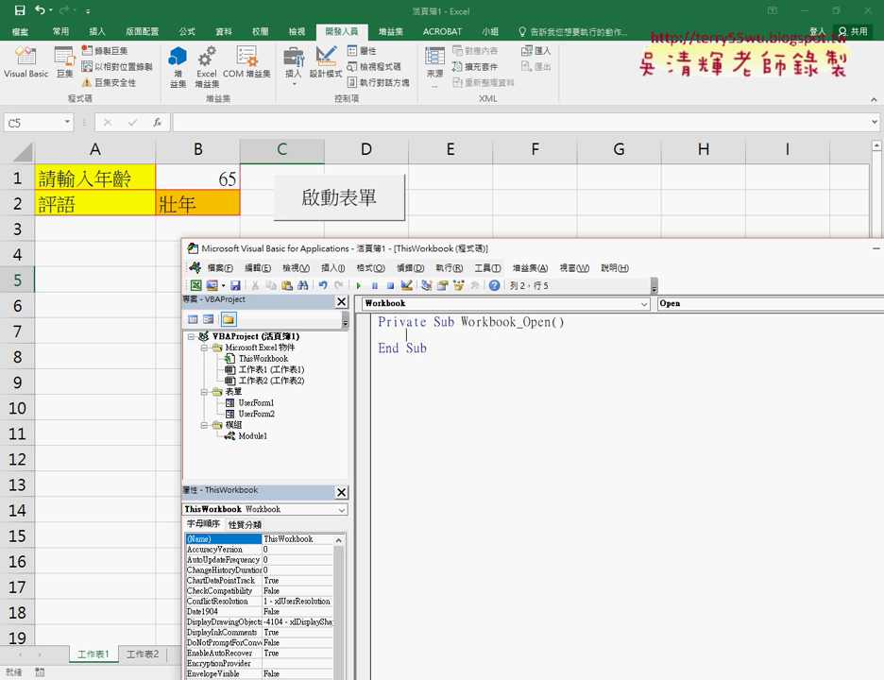
{"action": "type", "text": "us"}
{"action": "type", "text": "erf"}
{"action": "type", "text": "orm"}
{"action": "type", "text": "2."}
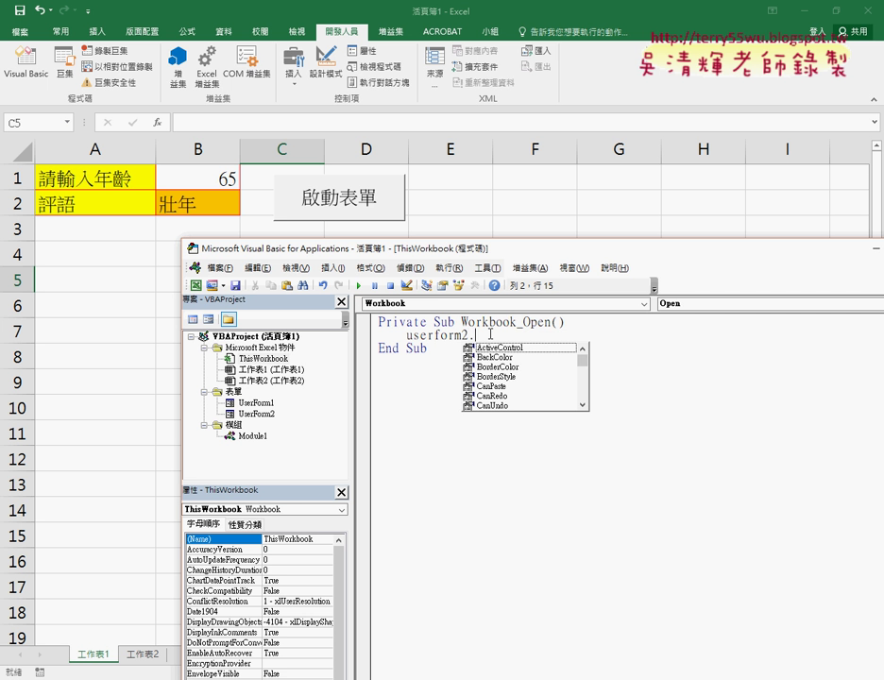
{"action": "type", "text": "sh"}
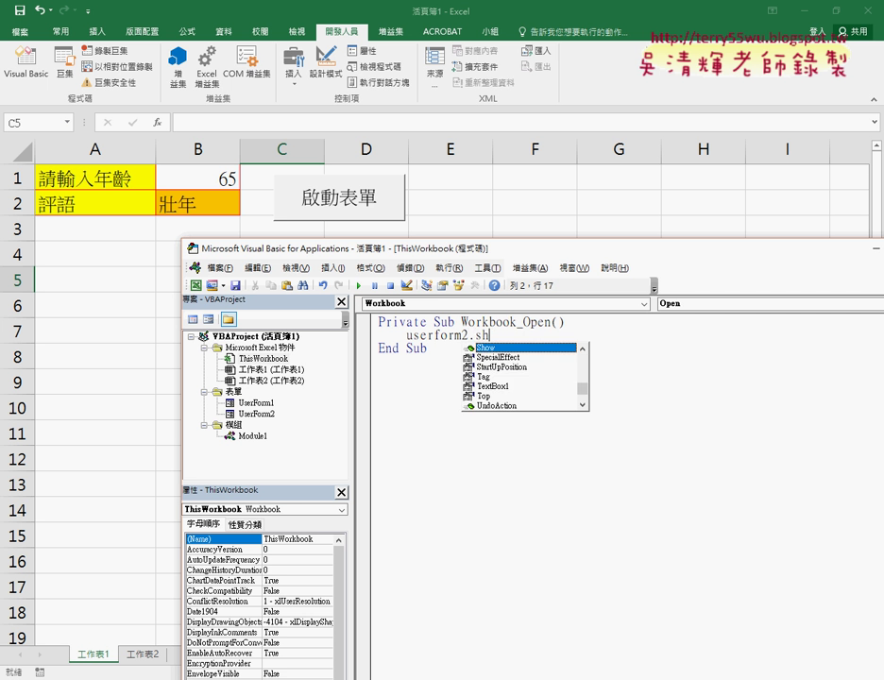
{"action": "left_click", "coordinate": [475, 481]}
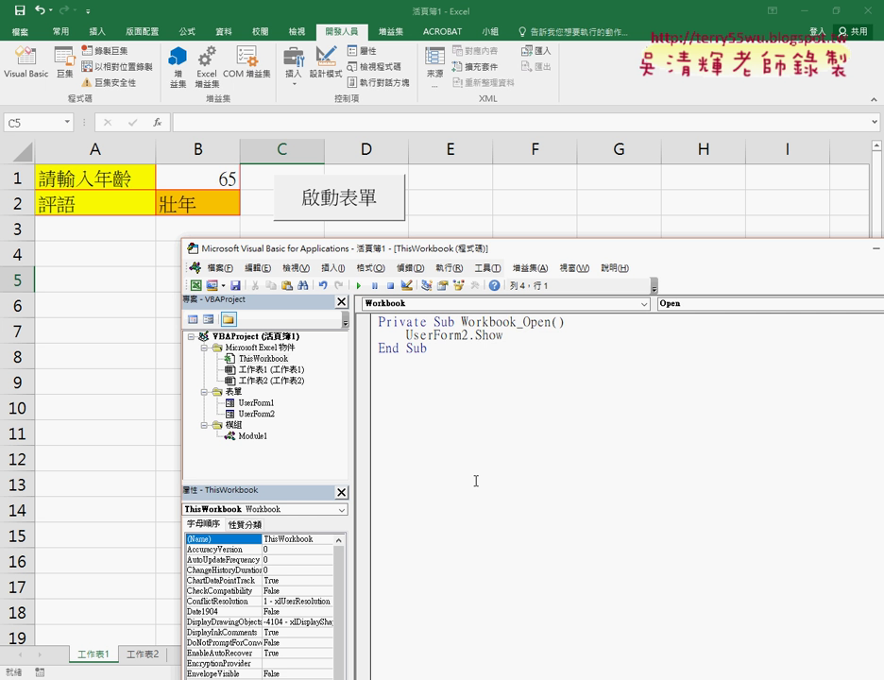
{"action": "left_click", "coordinate": [194, 284]}
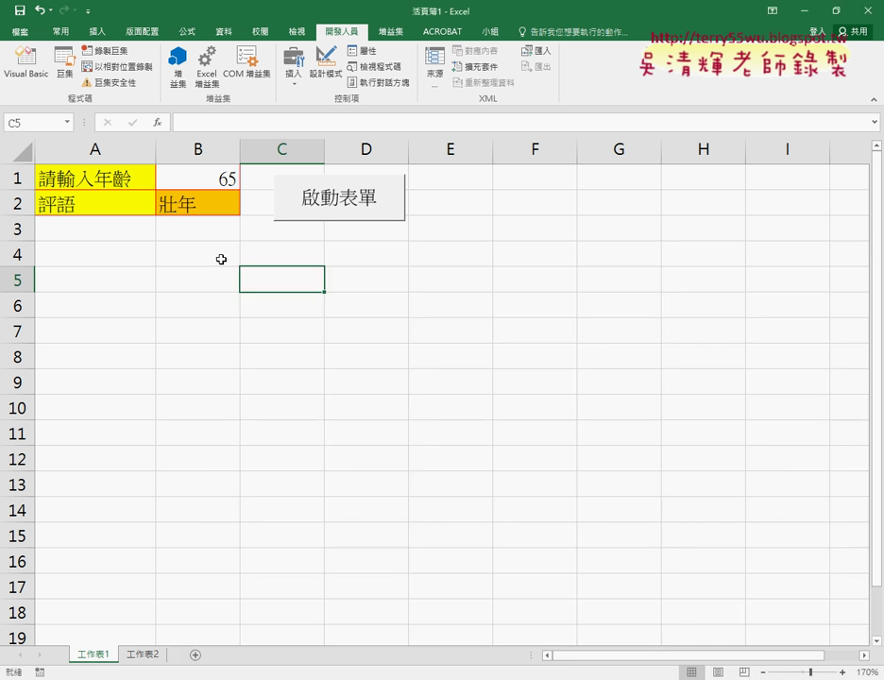
Start a Save As of 活頁簿1 into the Desktop (桌面) folder.
{"action": "left_click", "coordinate": [17, 11]}
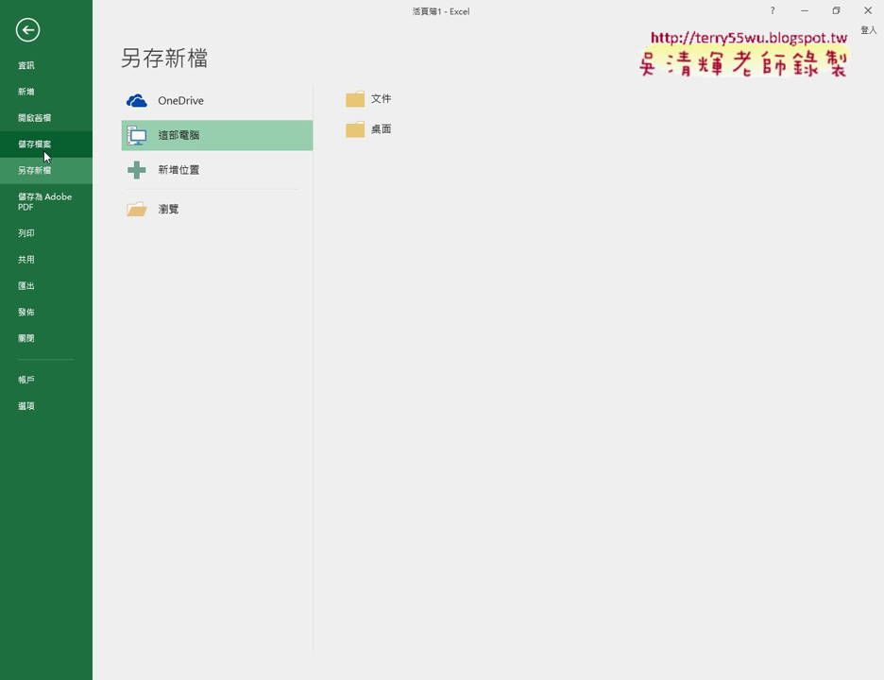
{"action": "left_click", "coordinate": [24, 32]}
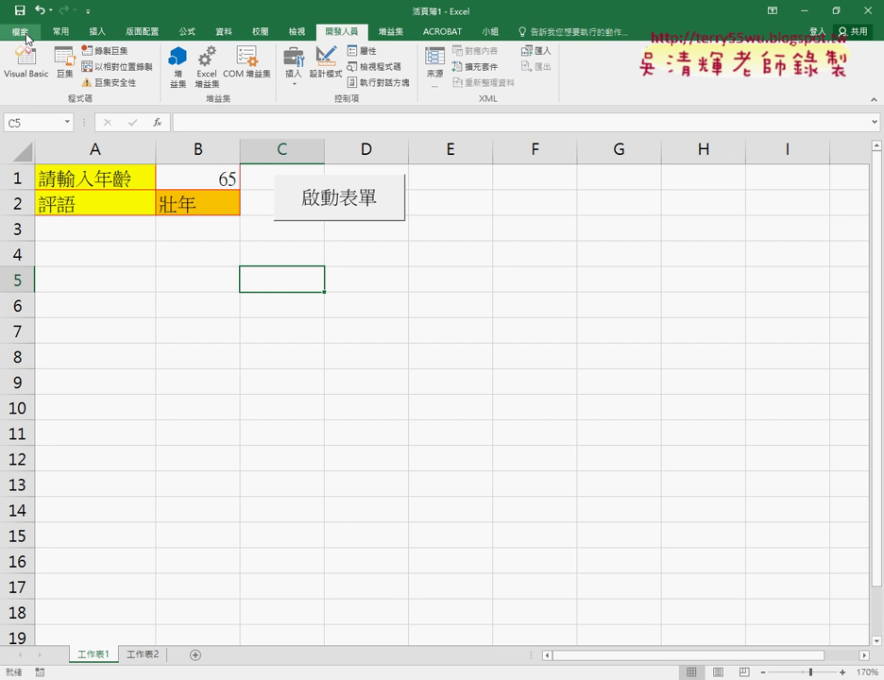
{"action": "left_click", "coordinate": [17, 11]}
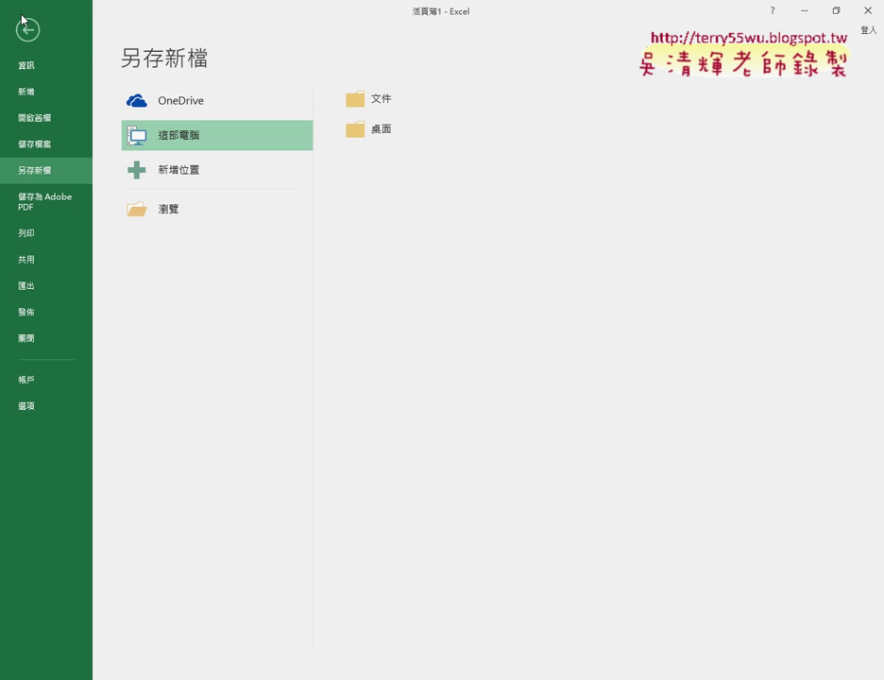
{"action": "left_click", "coordinate": [174, 223]}
{"action": "left_click", "coordinate": [69, 83]}
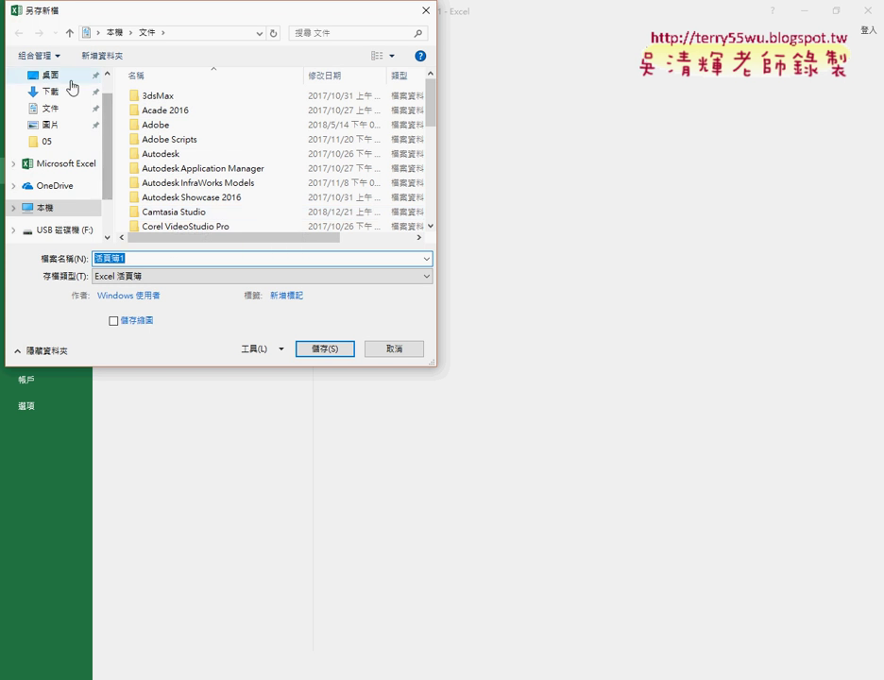
{"action": "left_click", "coordinate": [144, 258]}
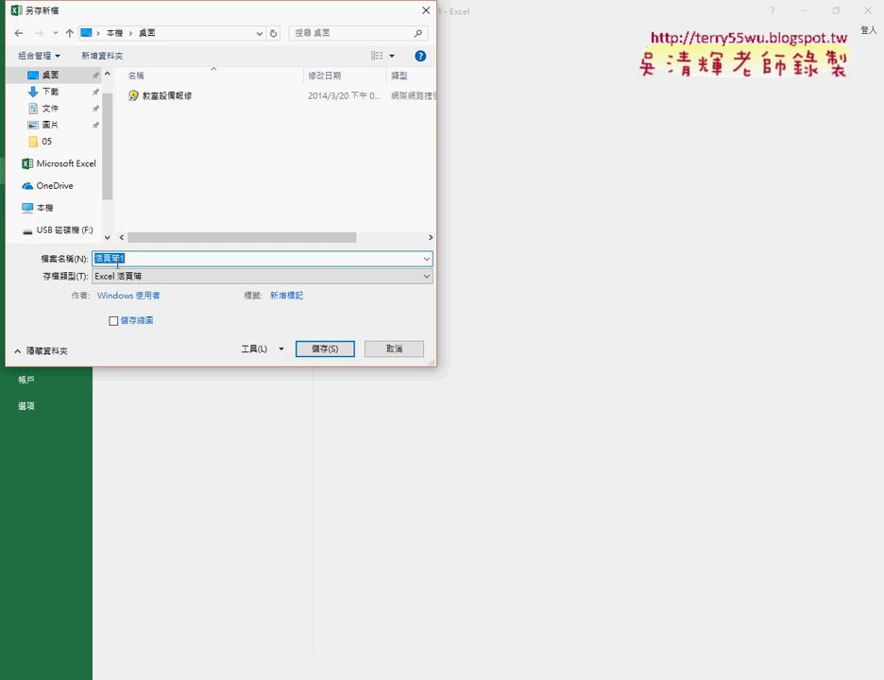
Set the file type to Excel 啟用巨集的活頁簿, save the workbook, and close Excel.
{"action": "left_click", "coordinate": [240, 277]}
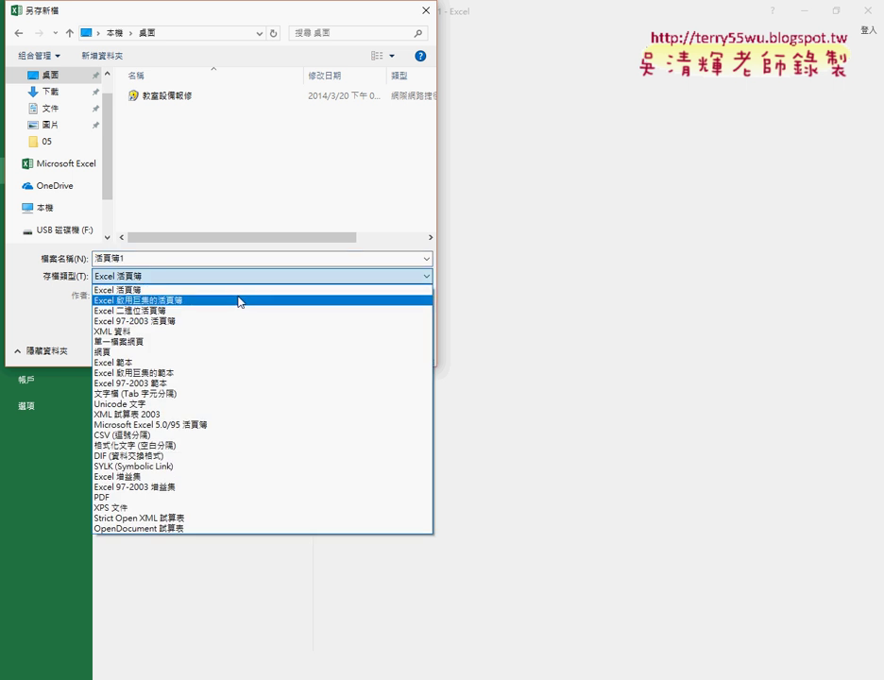
{"action": "left_click", "coordinate": [240, 280]}
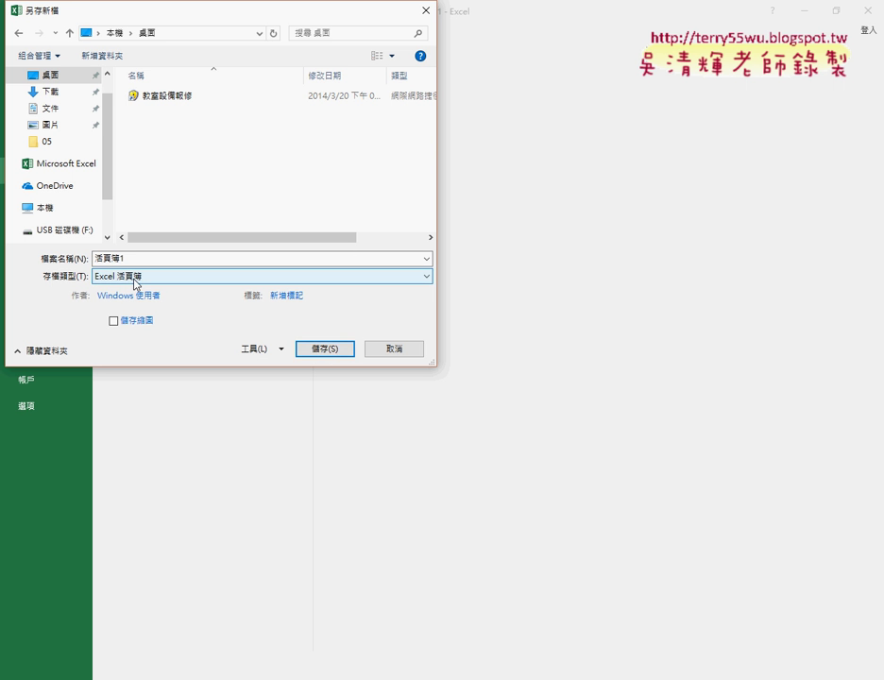
{"action": "left_click", "coordinate": [134, 279]}
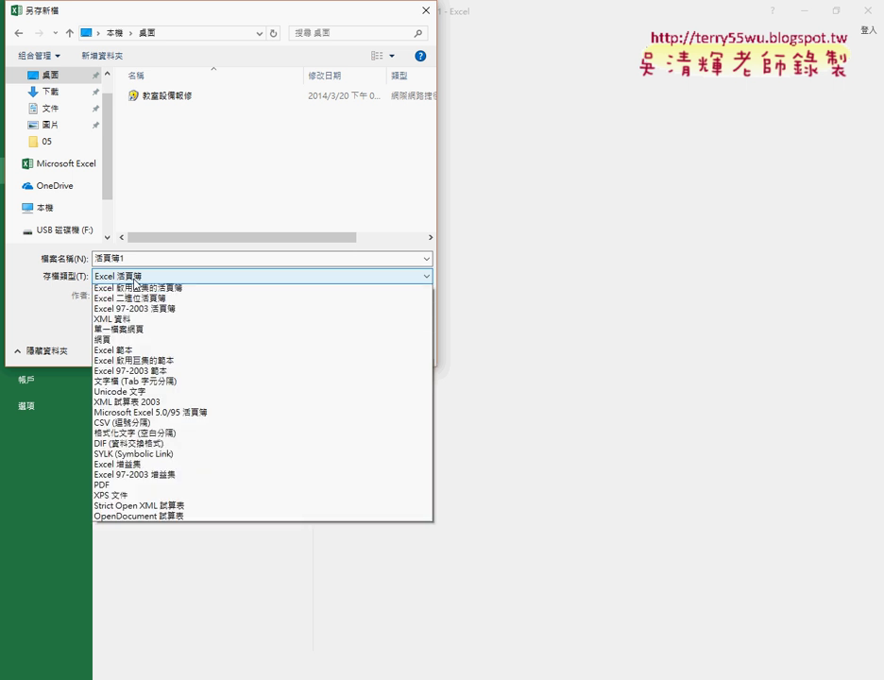
{"action": "left_click", "coordinate": [137, 296]}
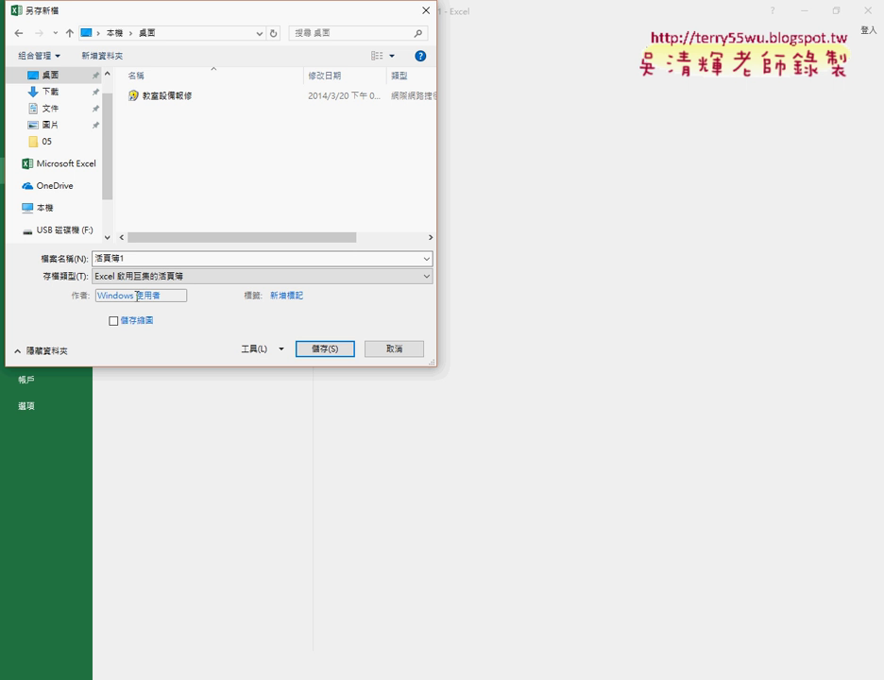
{"action": "left_click", "coordinate": [153, 277]}
{"action": "left_click", "coordinate": [152, 289]}
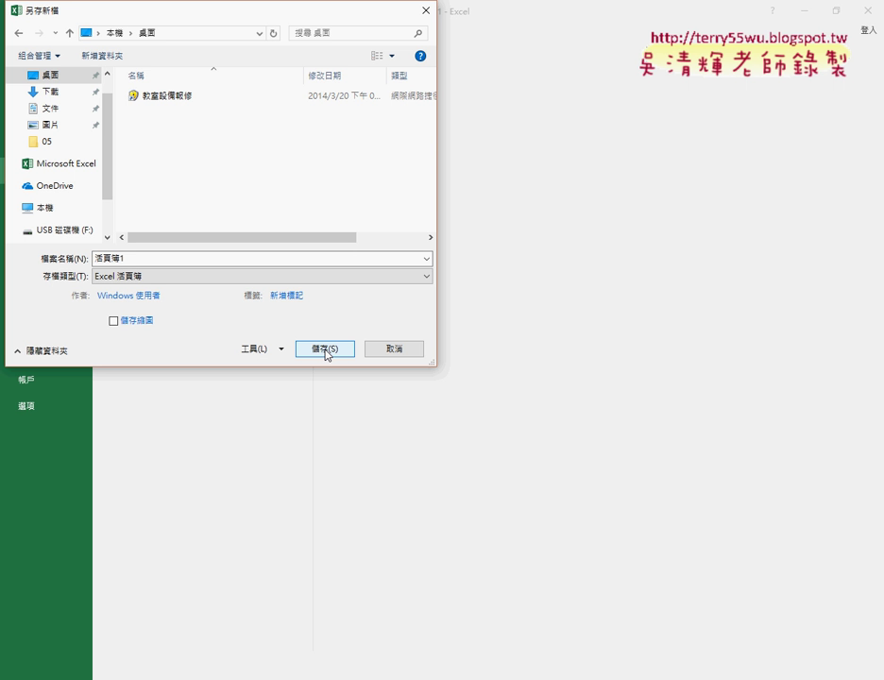
{"action": "left_click", "coordinate": [266, 277]}
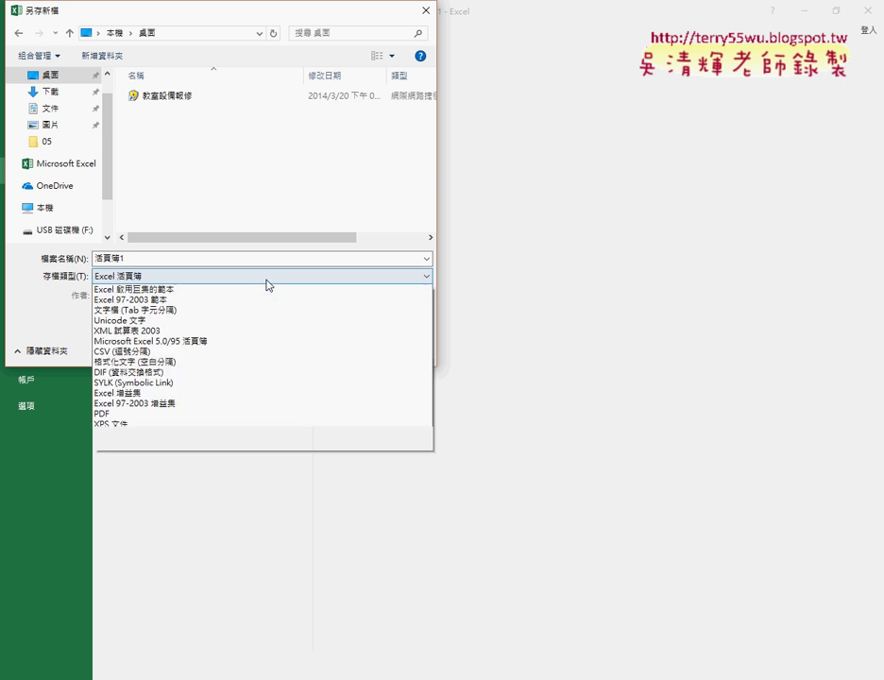
{"action": "left_click", "coordinate": [268, 302]}
{"action": "left_click", "coordinate": [330, 354]}
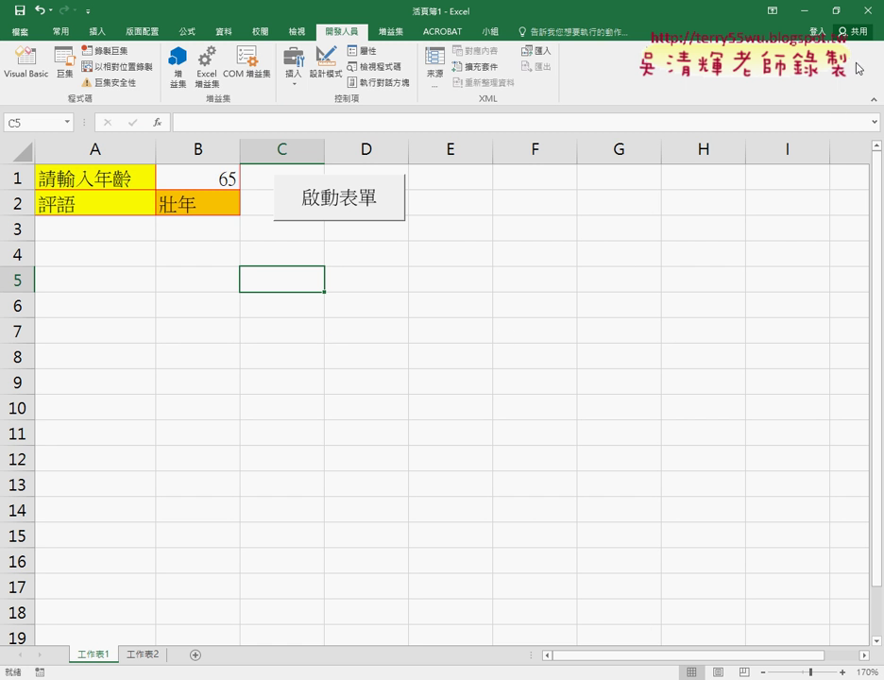
{"action": "left_click", "coordinate": [863, 9]}
Reopen 活頁簿1.xlsm from the Desktop and mark up the macros-disabled security warning bar.
{"action": "left_click", "coordinate": [26, 498]}
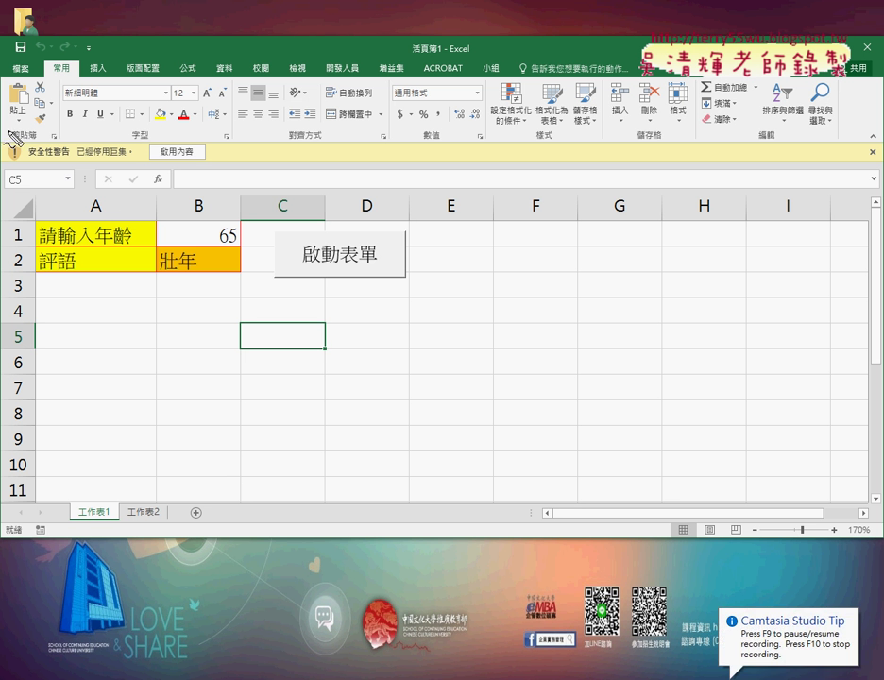
{"action": "left_click_drag", "start_coordinate": [11, 136], "coordinate": [31, 192]}
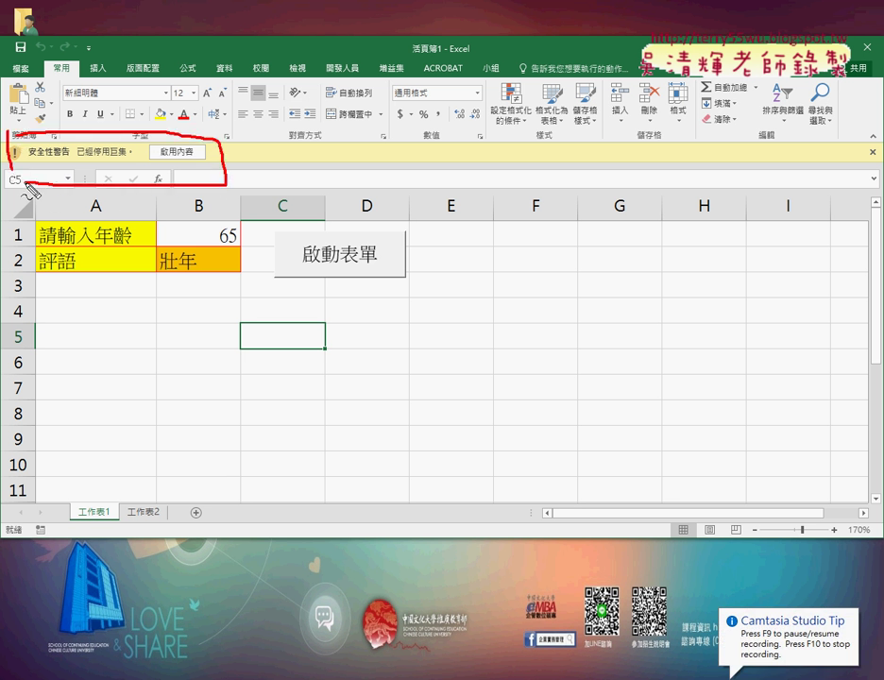
{"action": "left_click_drag", "start_coordinate": [310, 128], "coordinate": [242, 174]}
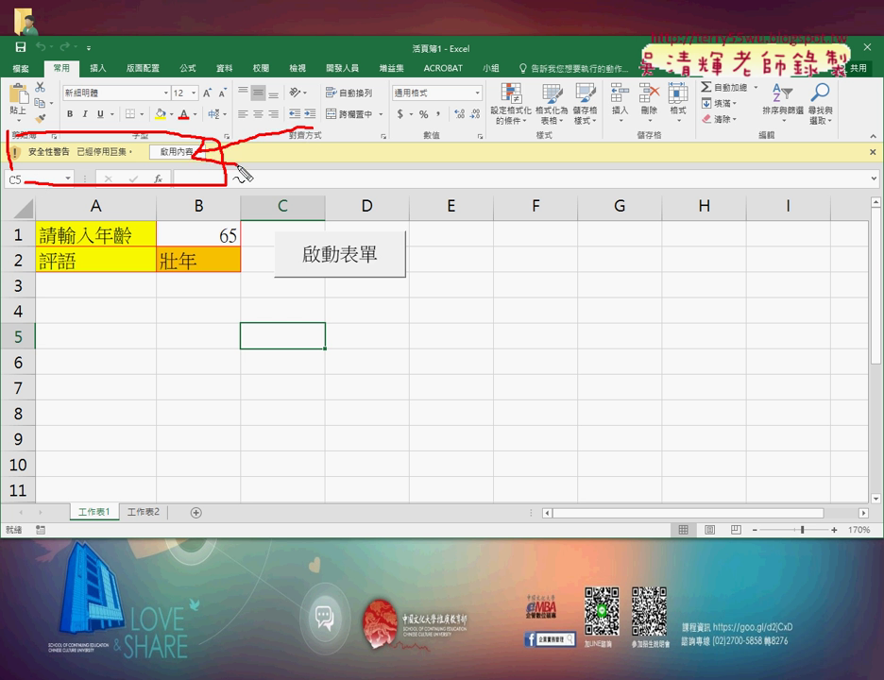
{"action": "key", "text": "Escape"}
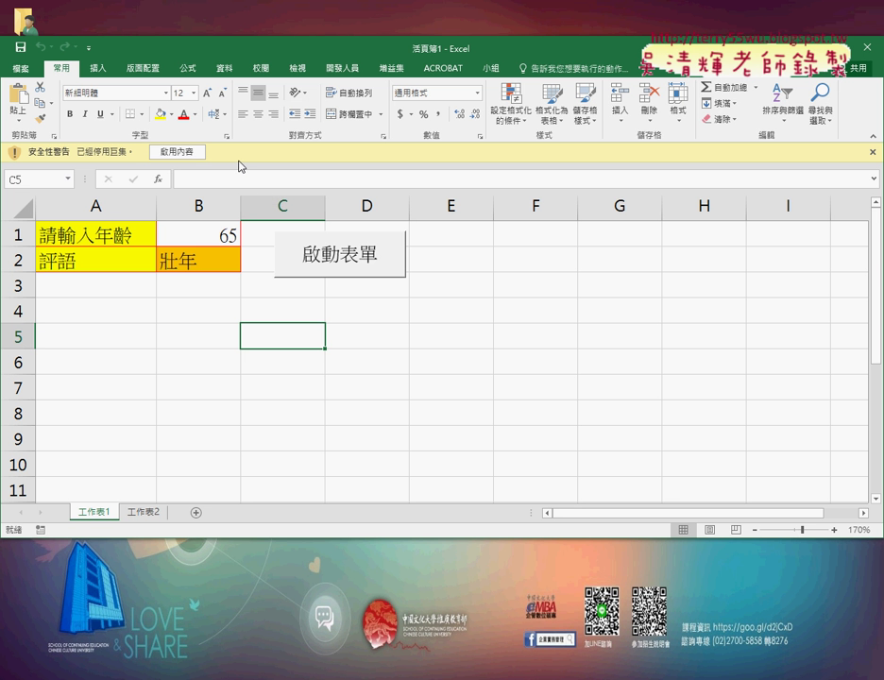
Enable the workbook's macros with 啟用內容 and close the age form that opens automatically.
{"action": "left_click", "coordinate": [195, 153]}
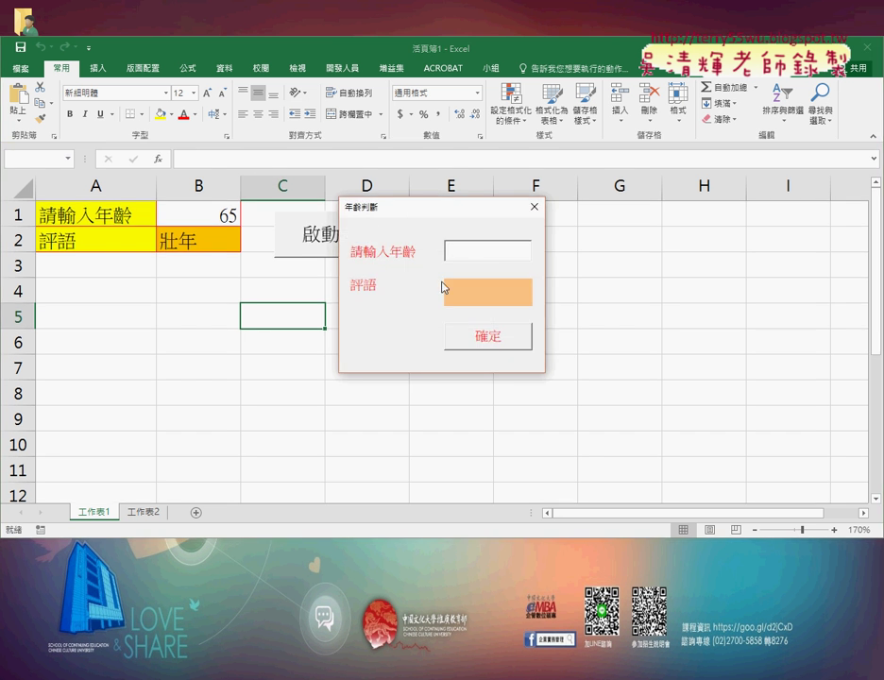
{"action": "left_click_drag", "start_coordinate": [477, 213], "coordinate": [363, 202]}
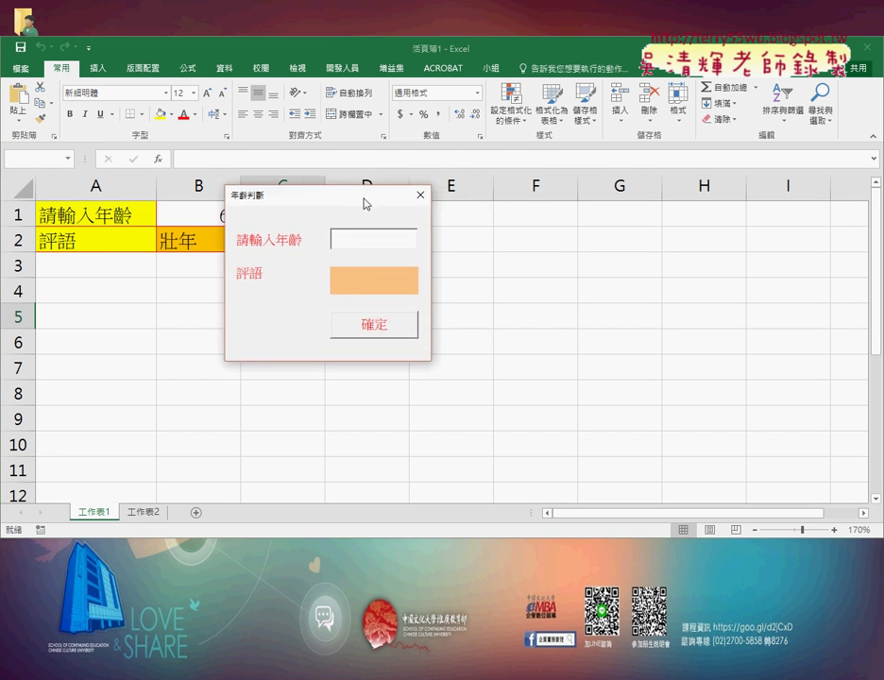
{"action": "left_click", "coordinate": [420, 201]}
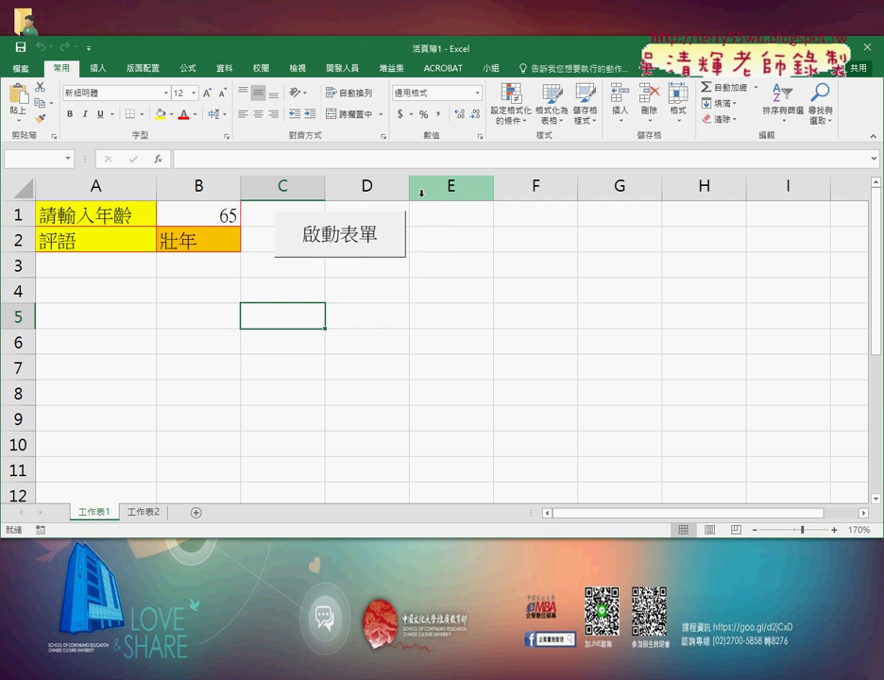
Reopen the age form twice from 啟動表單, then open the VBA editor.
{"action": "left_click", "coordinate": [351, 247]}
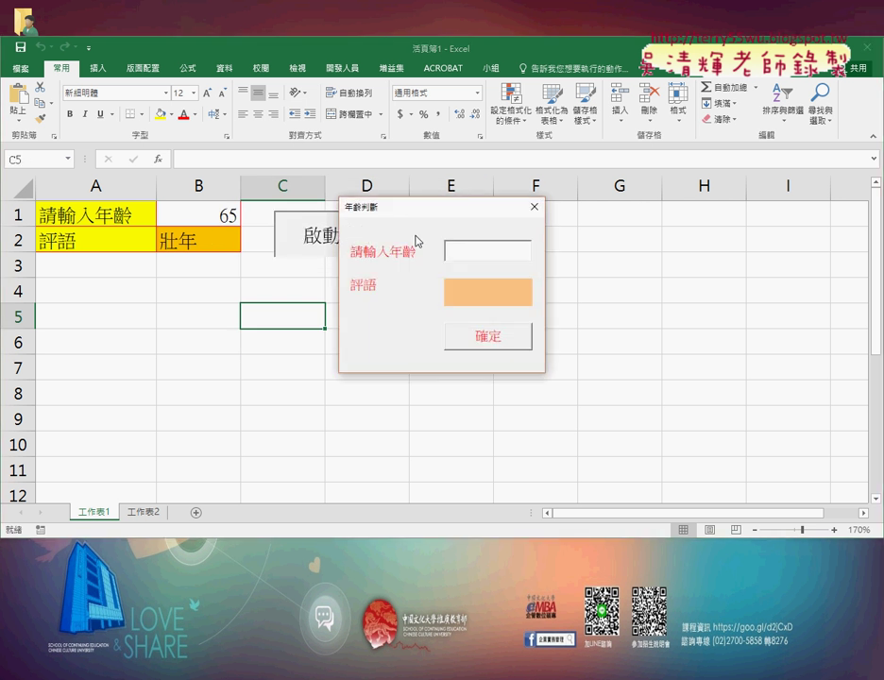
{"action": "left_click", "coordinate": [536, 207]}
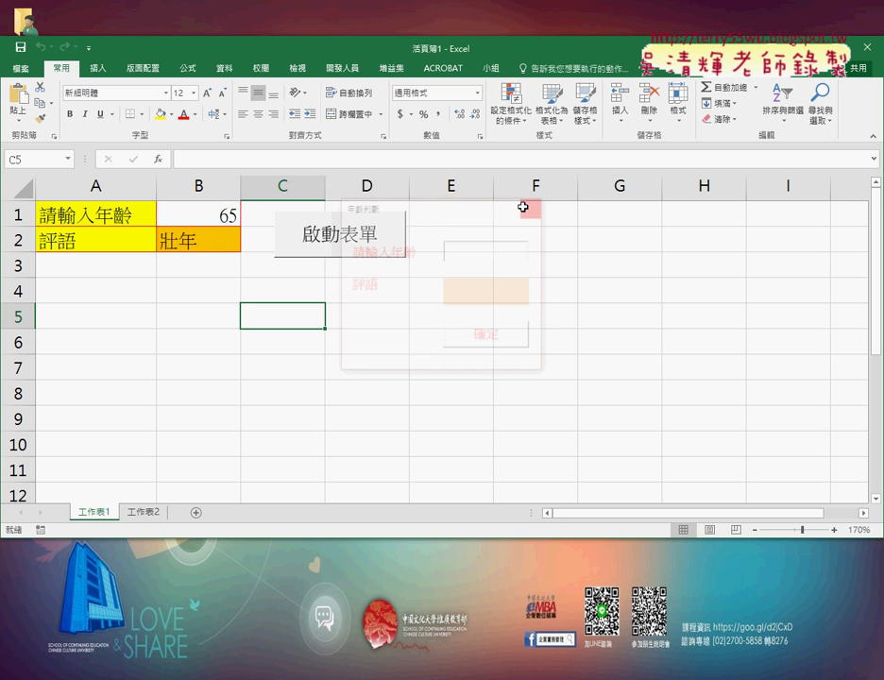
{"action": "left_click", "coordinate": [347, 238]}
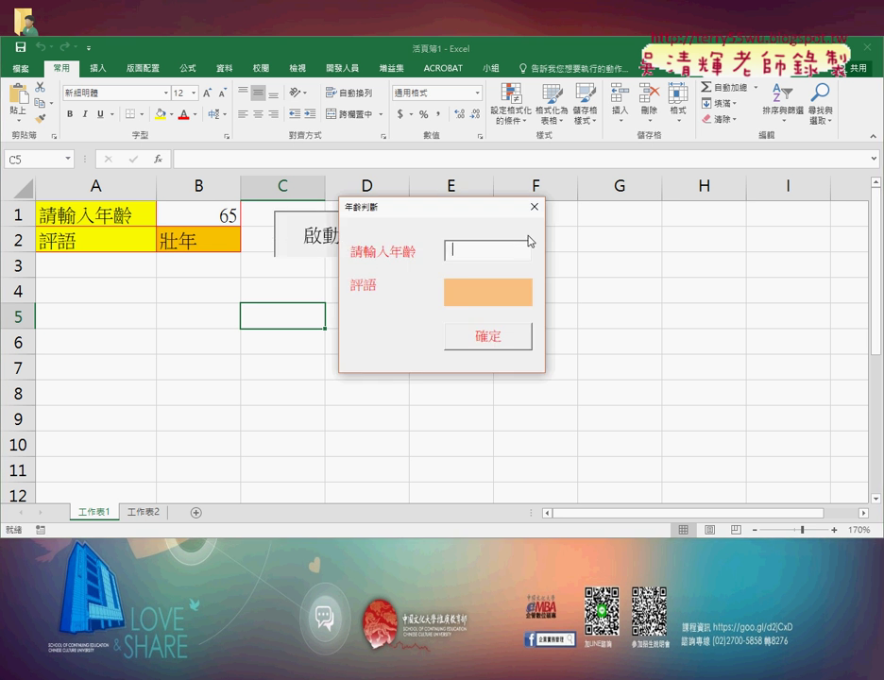
{"action": "left_click", "coordinate": [535, 206]}
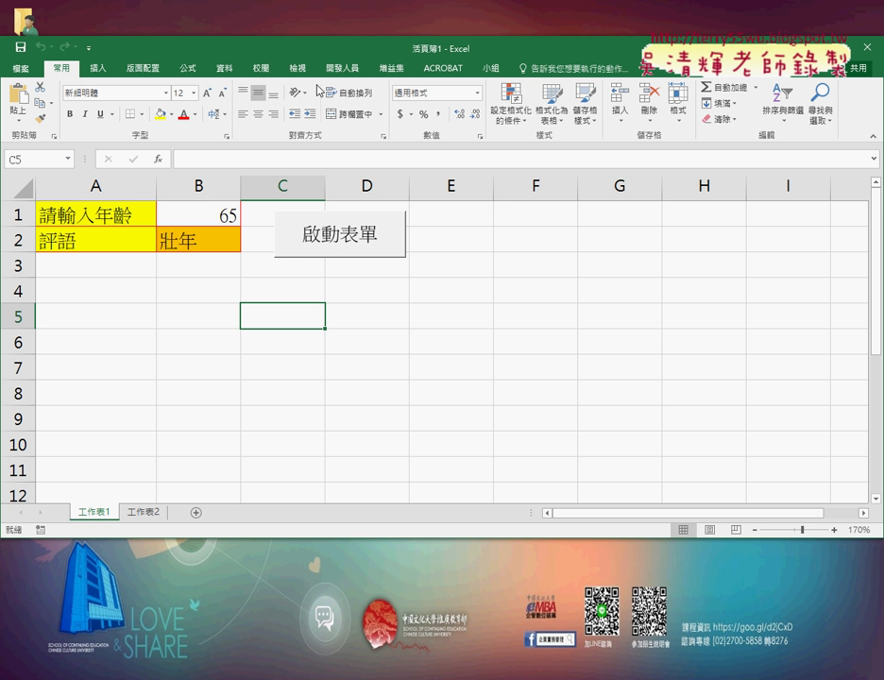
{"action": "left_click", "coordinate": [341, 68]}
{"action": "left_click", "coordinate": [27, 96]}
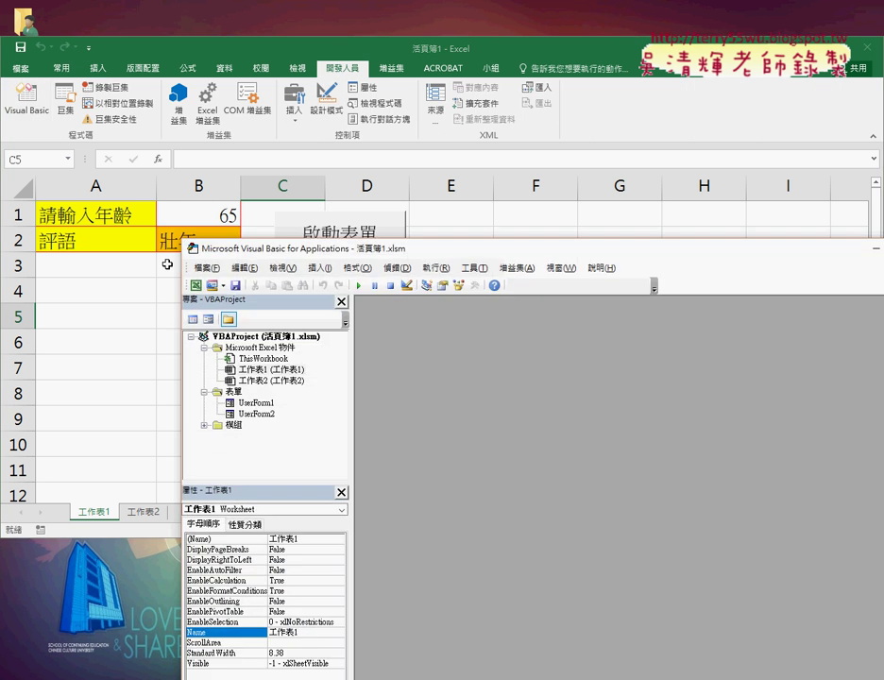
Open ThisWorkbook's code and highlight the UserForm2.Show line in Workbook_Open.
{"action": "double_click", "coordinate": [267, 360]}
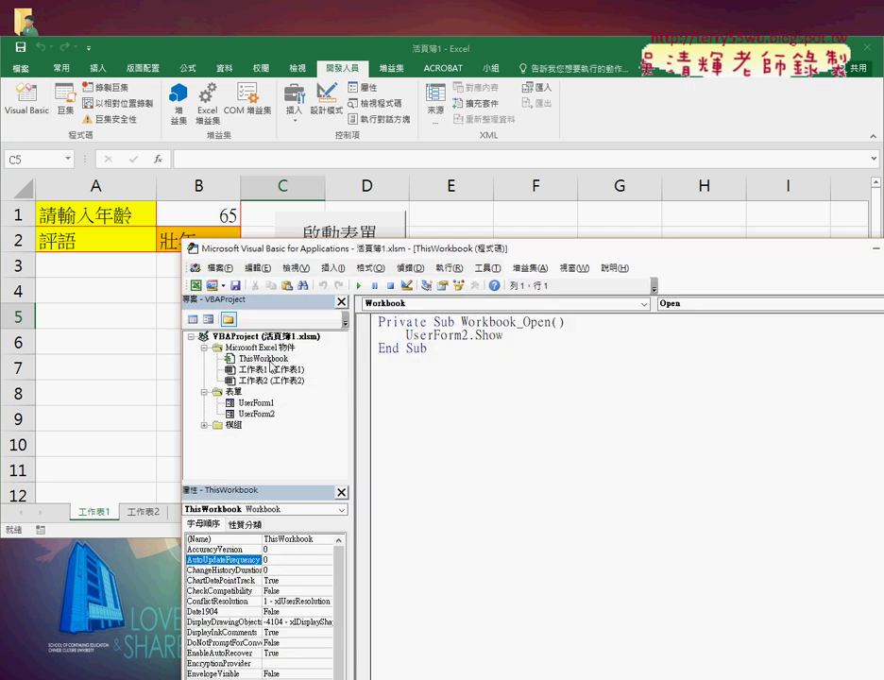
{"action": "left_click", "coordinate": [473, 303]}
{"action": "left_click", "coordinate": [473, 304]}
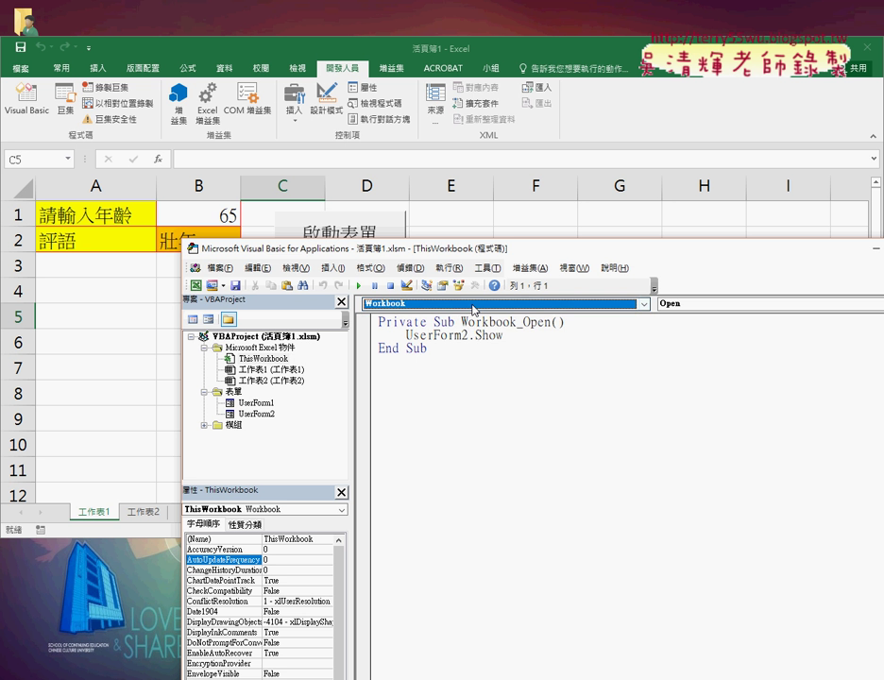
{"action": "left_click", "coordinate": [267, 359]}
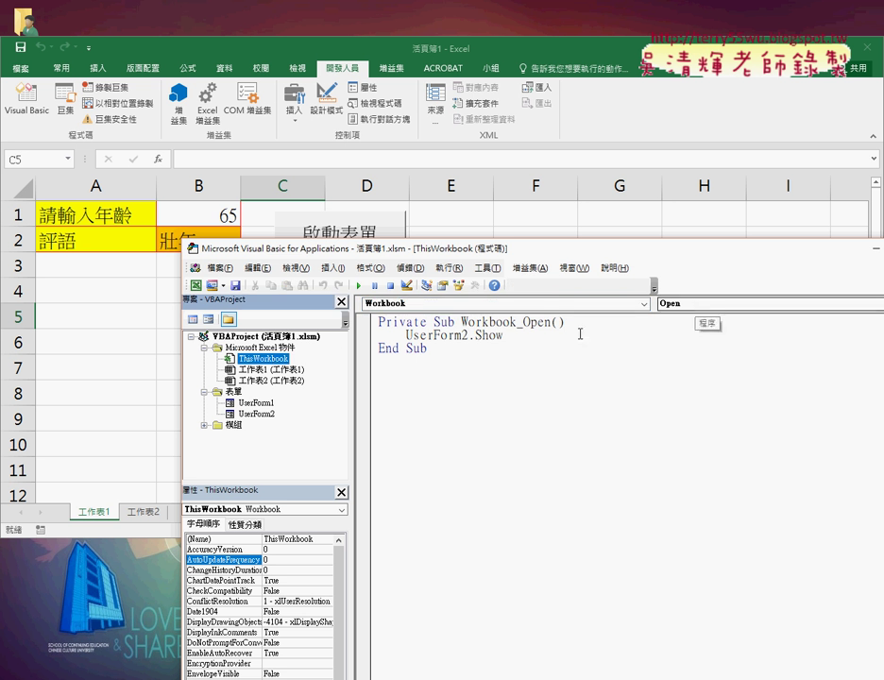
{"action": "left_click_drag", "start_coordinate": [508, 335], "coordinate": [406, 336]}
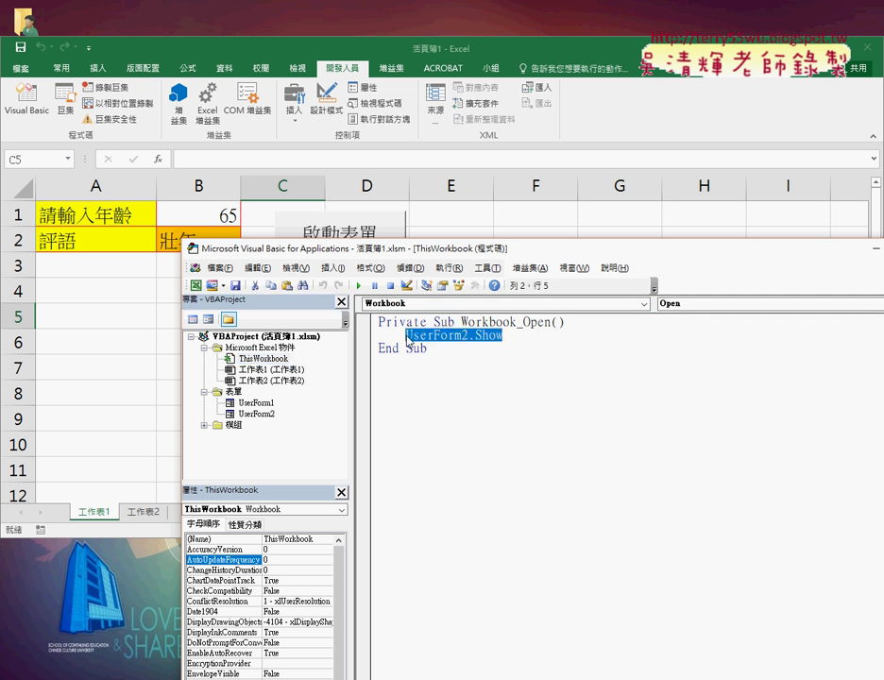